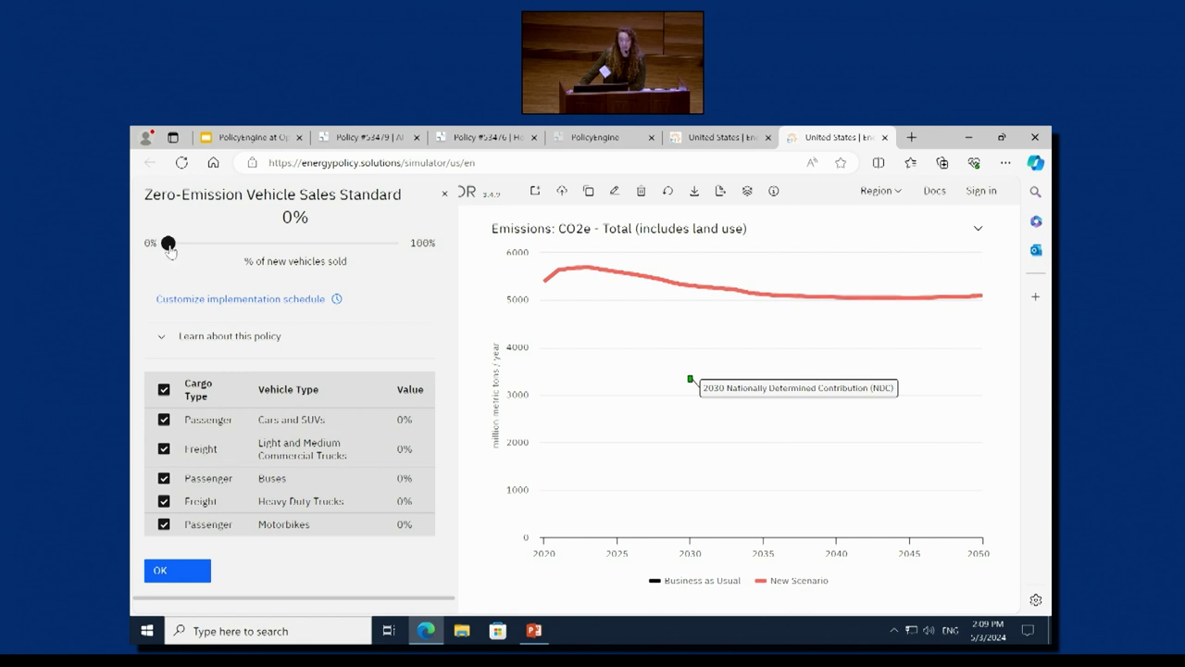
- Set the Zero-Emission Vehicle Sales Standard to 100% and add a 2030 point at 30% to its implementation schedule
{"action": "left_click_drag", "start_coordinate": [169, 250], "coordinate": [413, 237]}
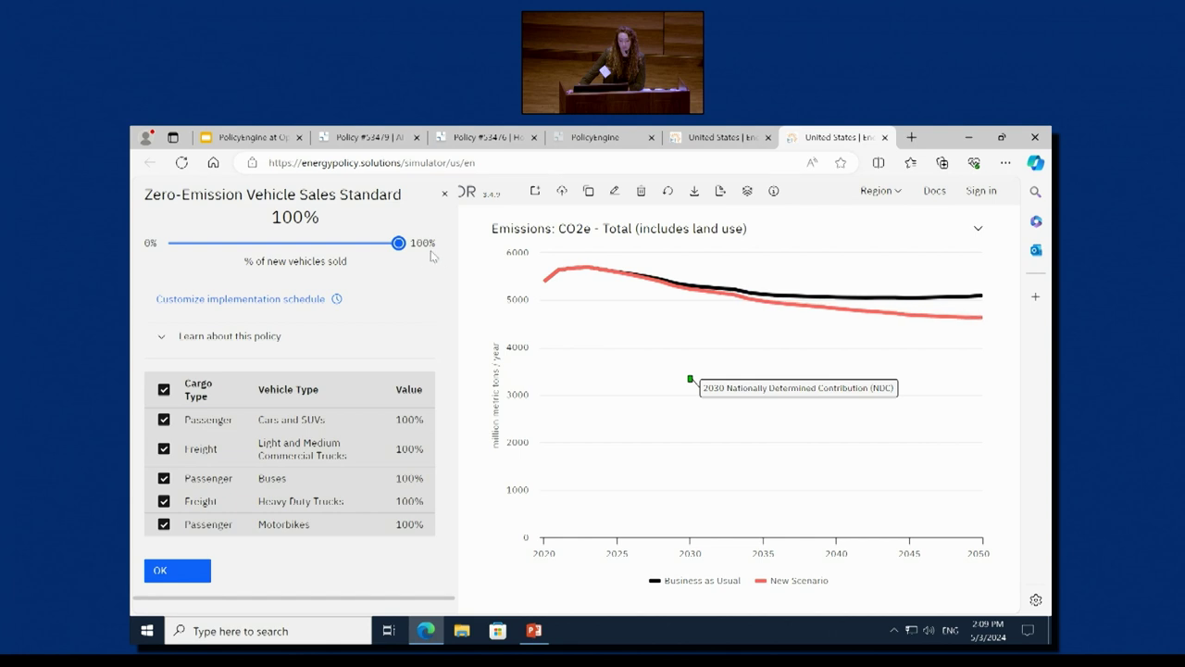
{"action": "left_click", "coordinate": [216, 306]}
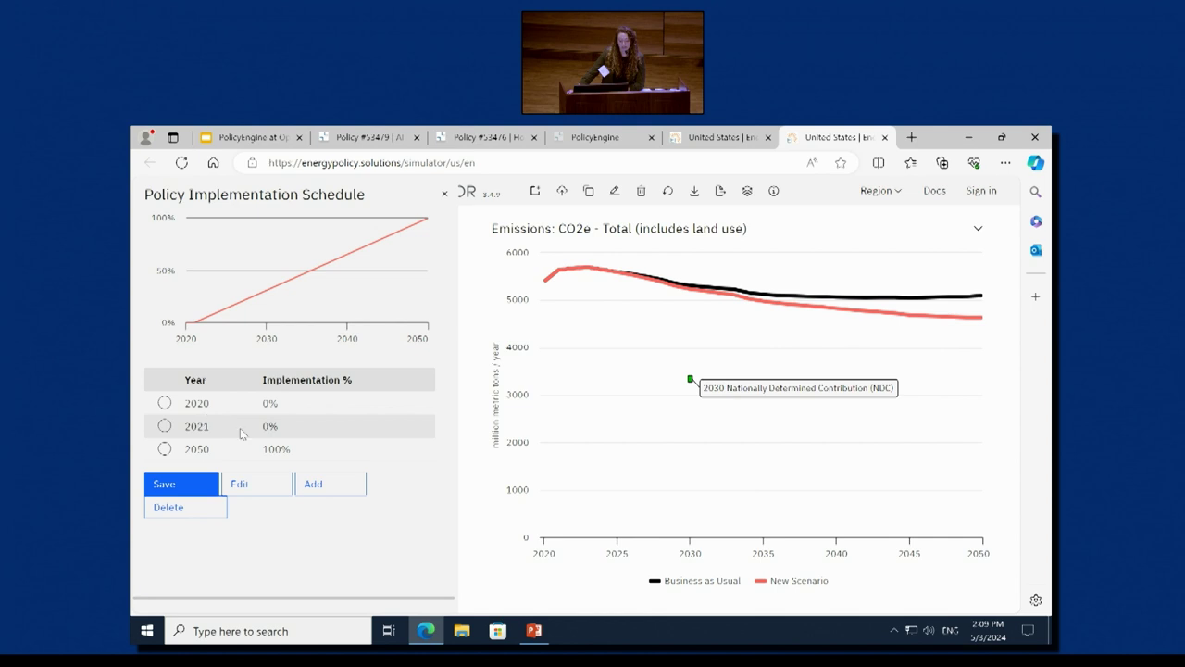
{"action": "left_click", "coordinate": [305, 487]}
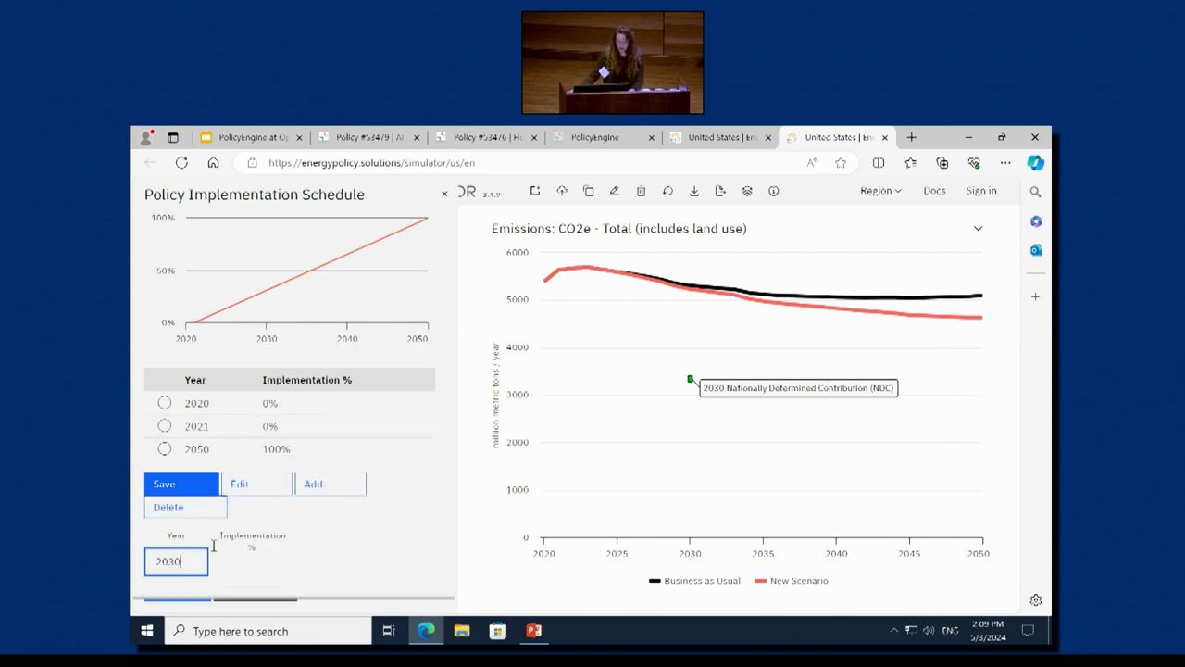
{"action": "left_click", "coordinate": [254, 563]}
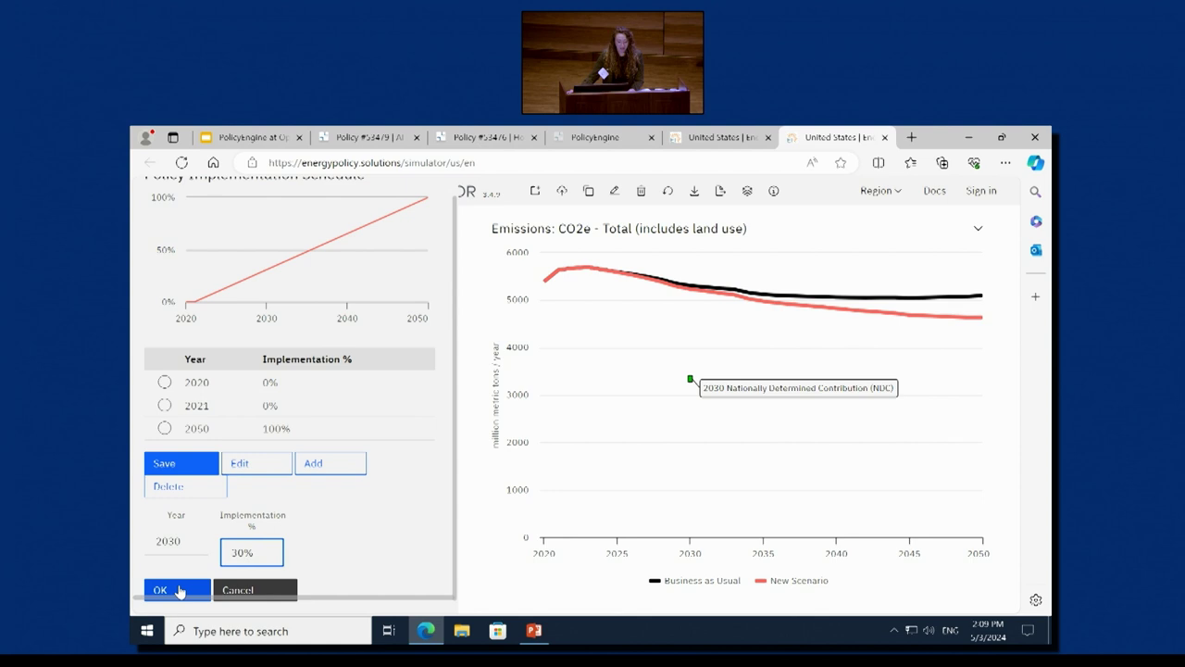
{"action": "left_click", "coordinate": [179, 590]}
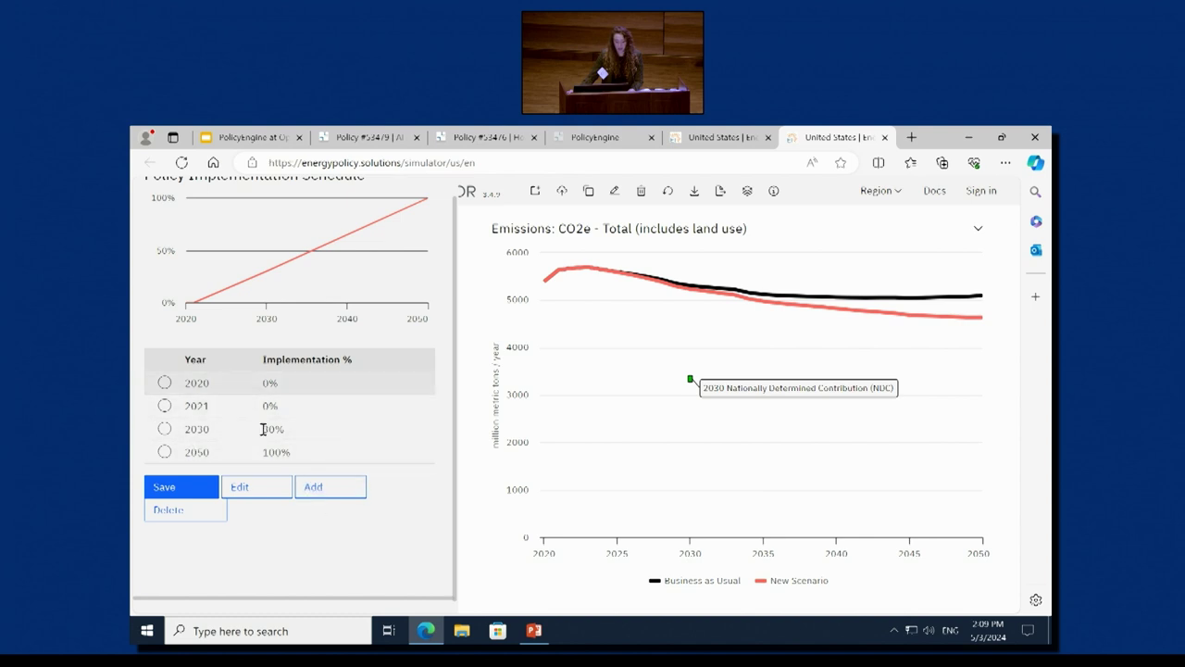
- Change the 2030 implementation percentage in the policy schedule to 100%
{"action": "left_click", "coordinate": [236, 455]}
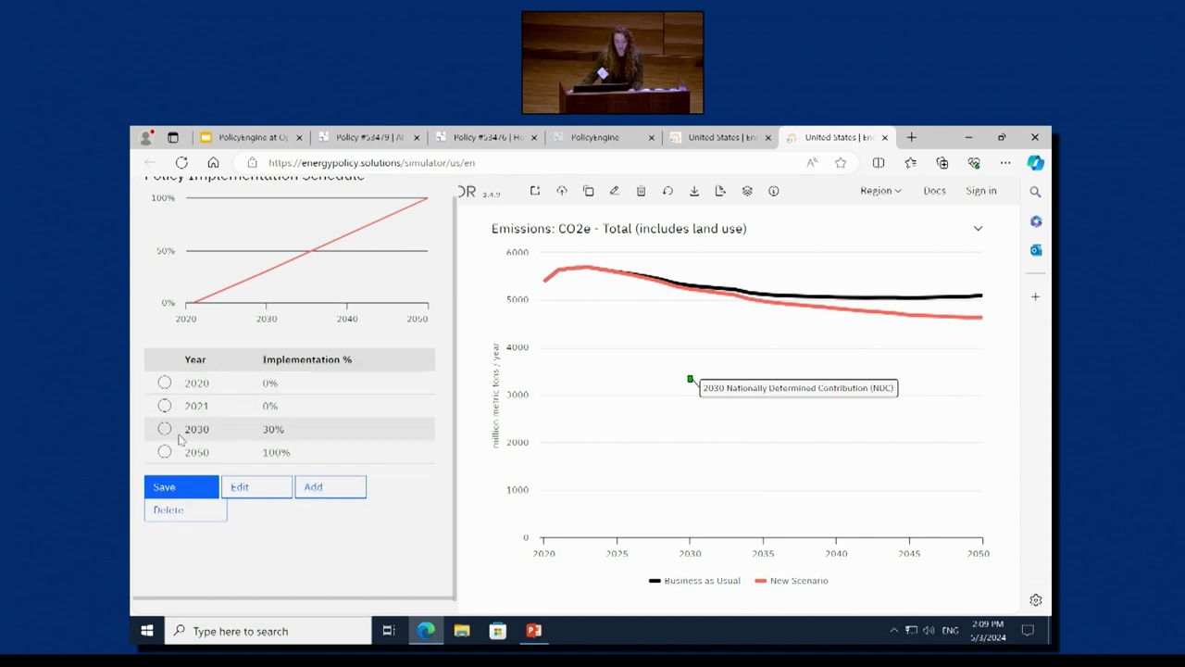
{"action": "left_click", "coordinate": [263, 486]}
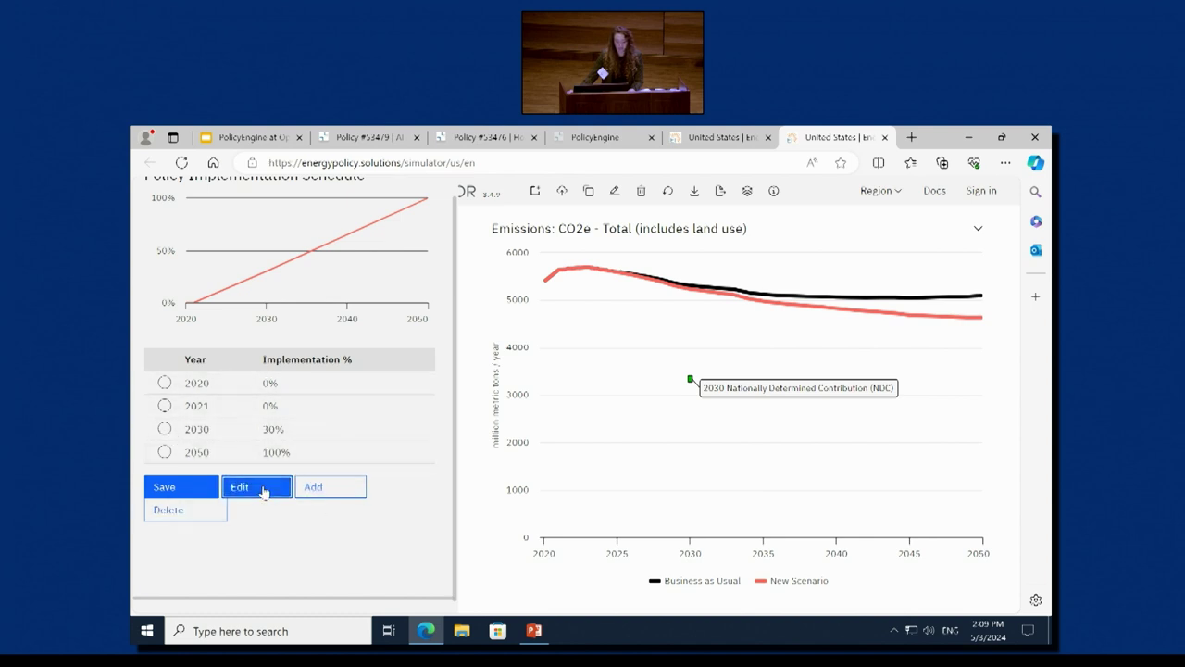
{"action": "left_click", "coordinate": [164, 429]}
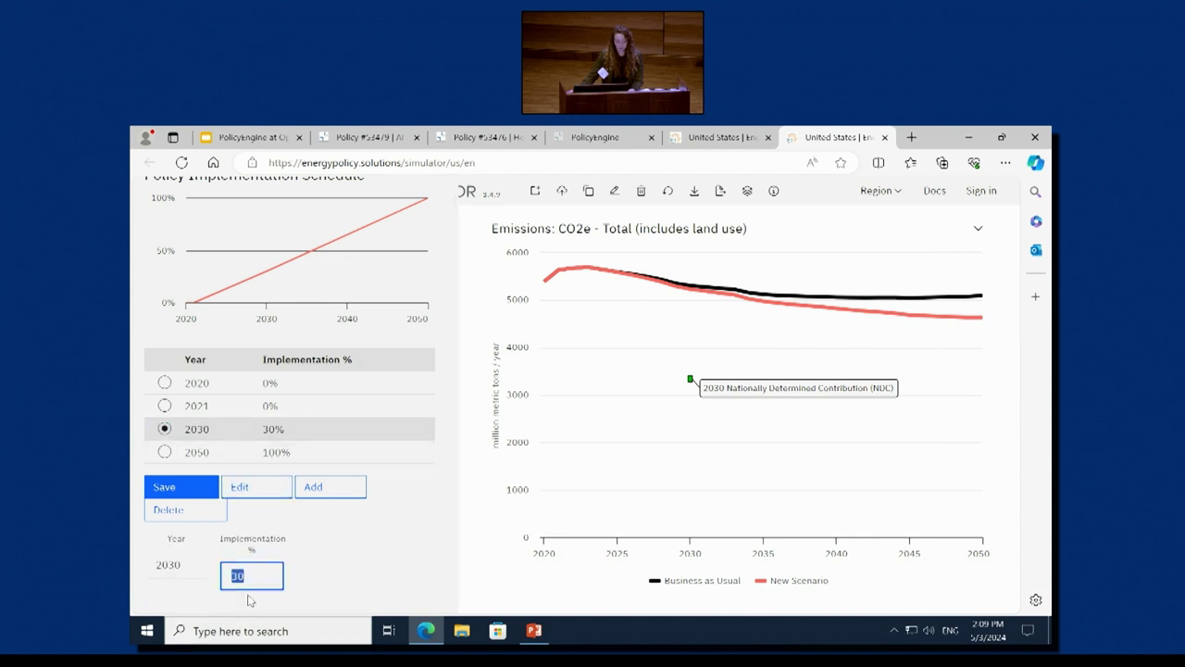
{"action": "type", "text": "100"}
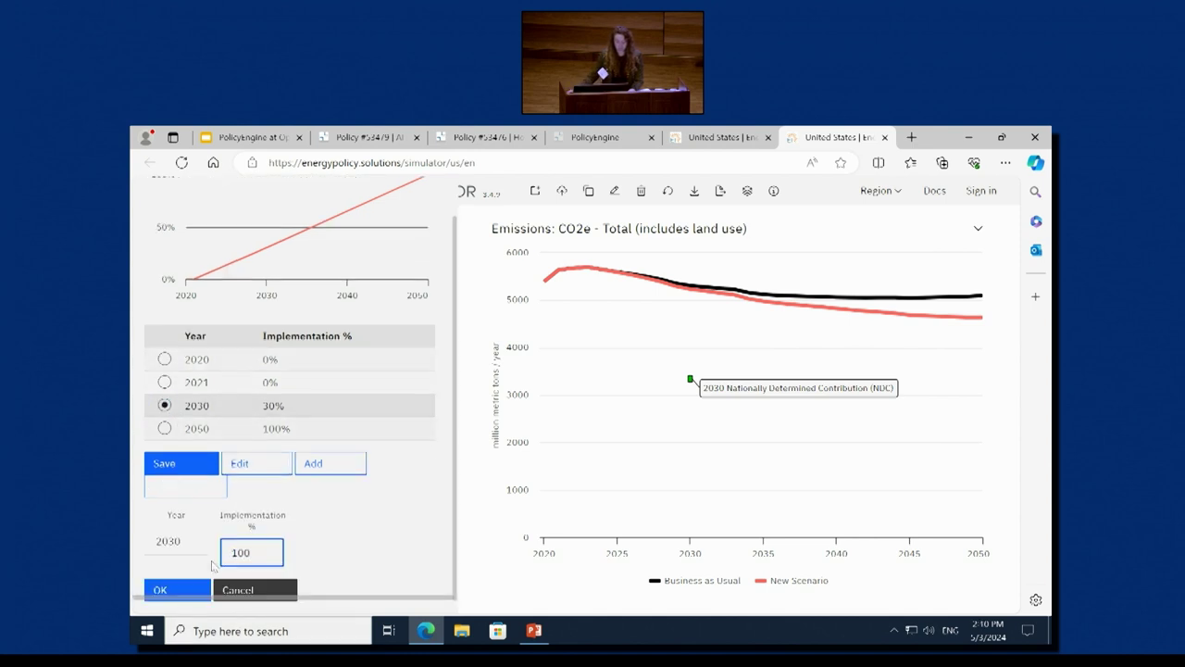
{"action": "left_click", "coordinate": [171, 589]}
{"action": "scroll", "coordinate": [259, 243], "scroll_direction": "up", "scroll_amount": 1}
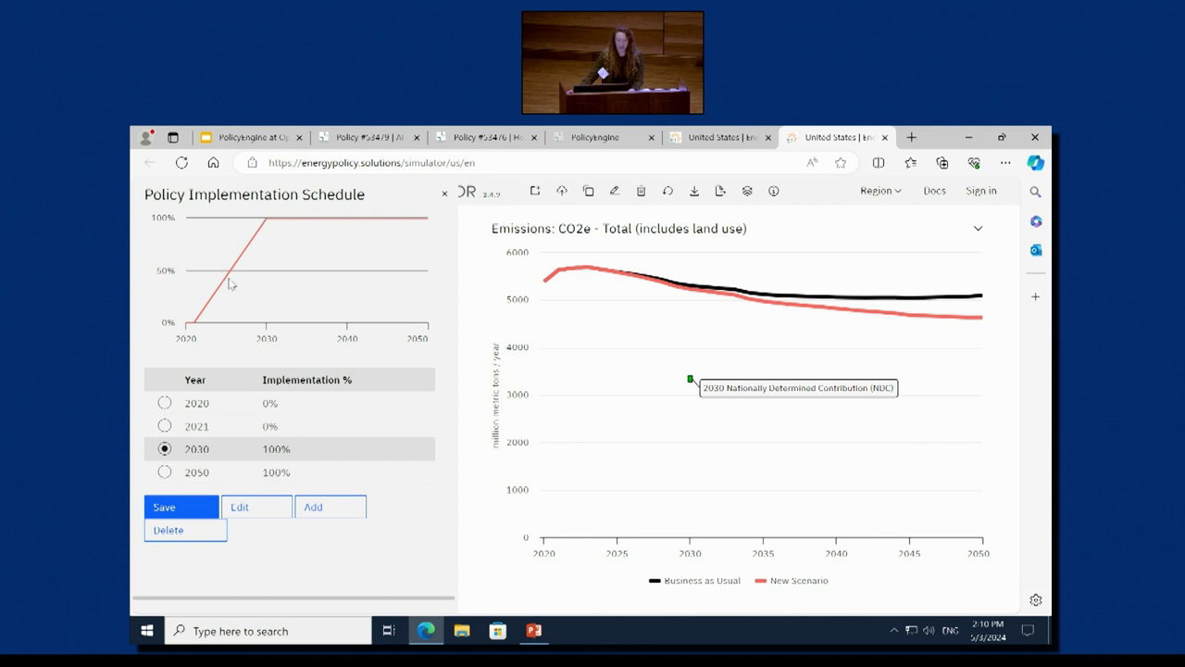
- Set the schedule's 2030 implementation percentage to 30% and save the implementation schedule
{"action": "left_click", "coordinate": [232, 507]}
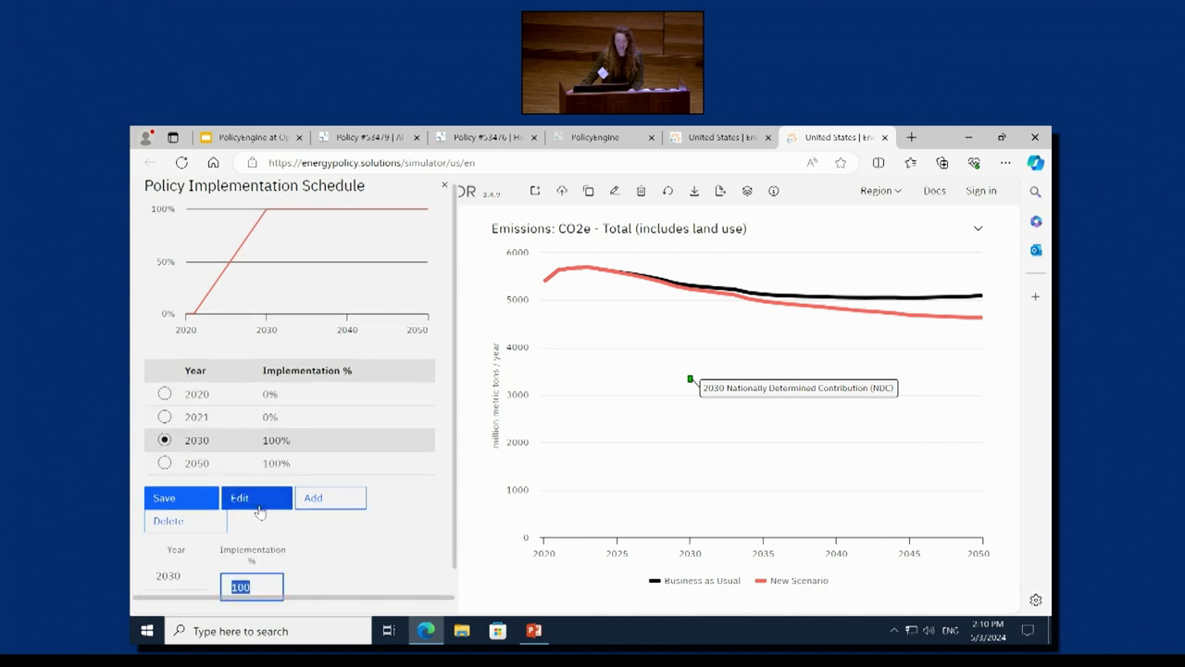
{"action": "type", "text": "30"}
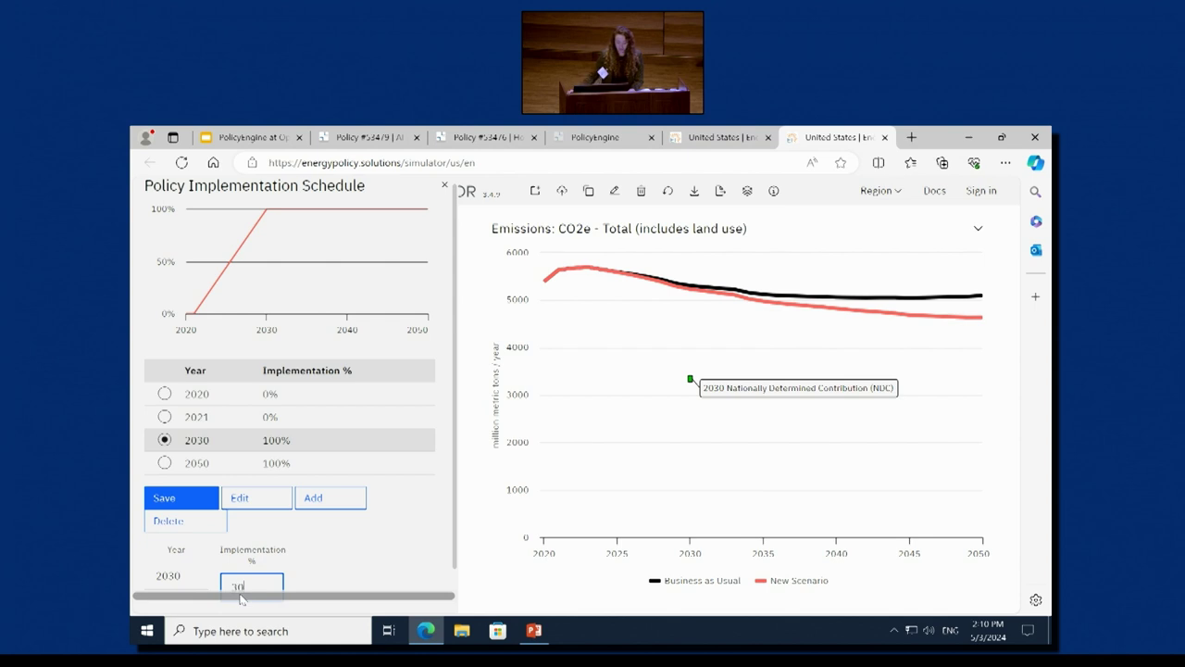
{"action": "scroll", "coordinate": [240, 593], "scroll_direction": "down", "scroll_amount": 1}
{"action": "left_click", "coordinate": [164, 590]}
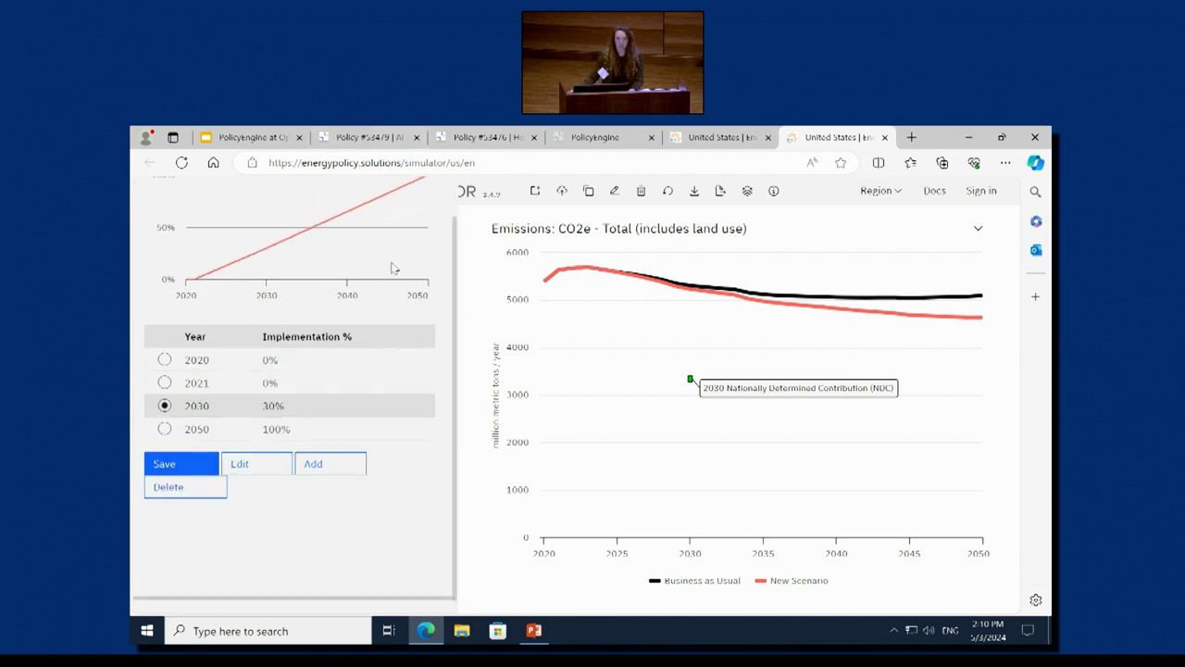
{"action": "scroll", "coordinate": [380, 412], "scroll_direction": "up", "scroll_amount": 1}
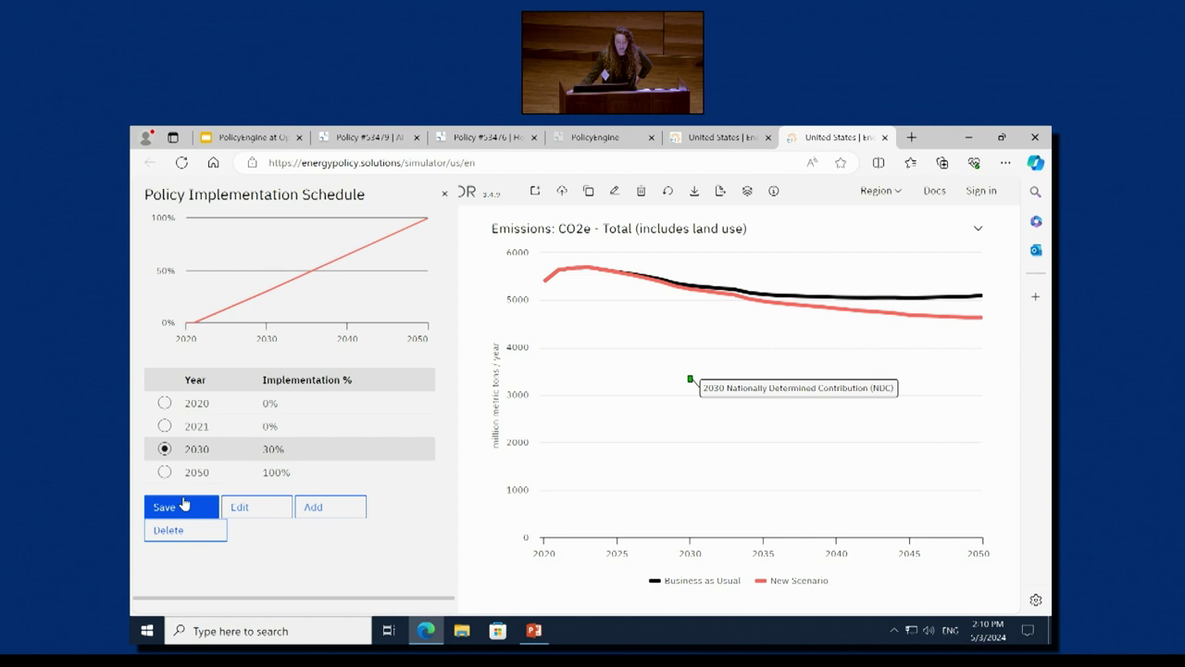
{"action": "left_click", "coordinate": [184, 503]}
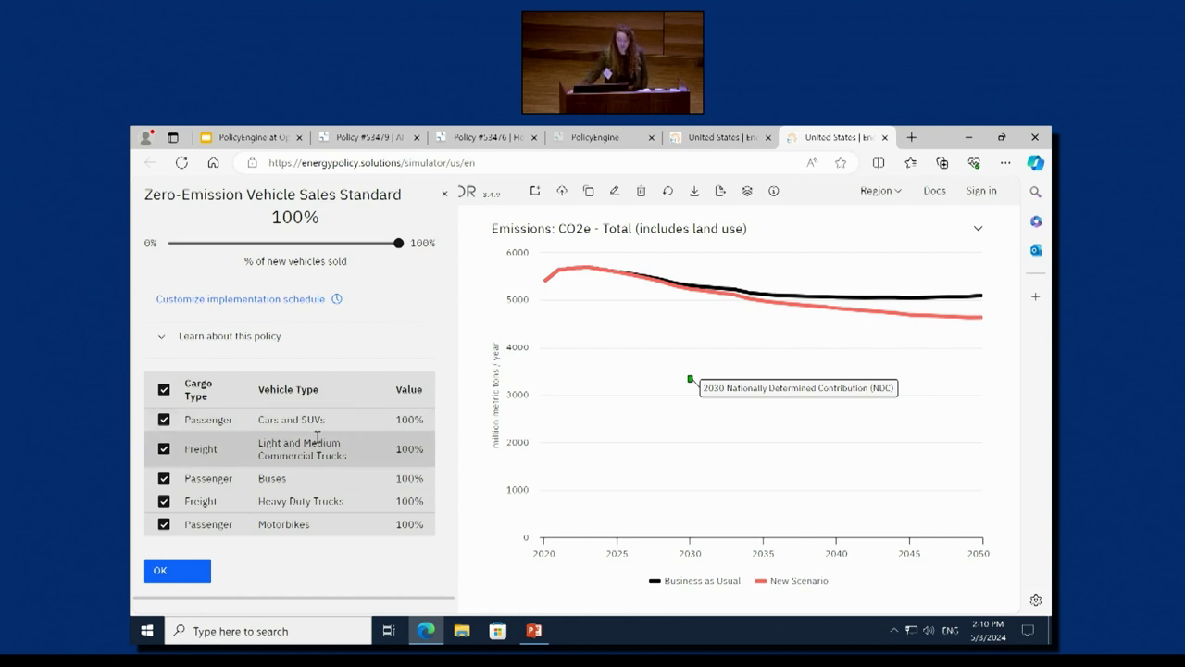
- Deselect buses, heavy duty trucks and motorbikes in the vehicle type table and confirm the policy settings
{"action": "left_click", "coordinate": [164, 477]}
{"action": "left_click", "coordinate": [164, 501]}
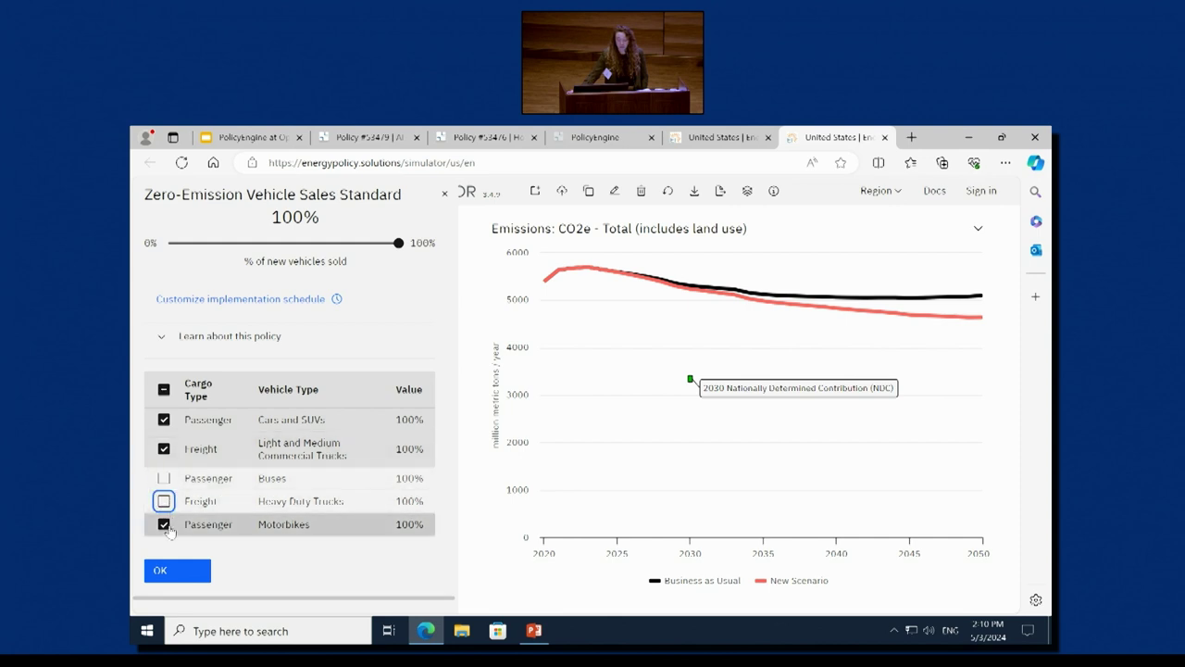
{"action": "left_click", "coordinate": [164, 524]}
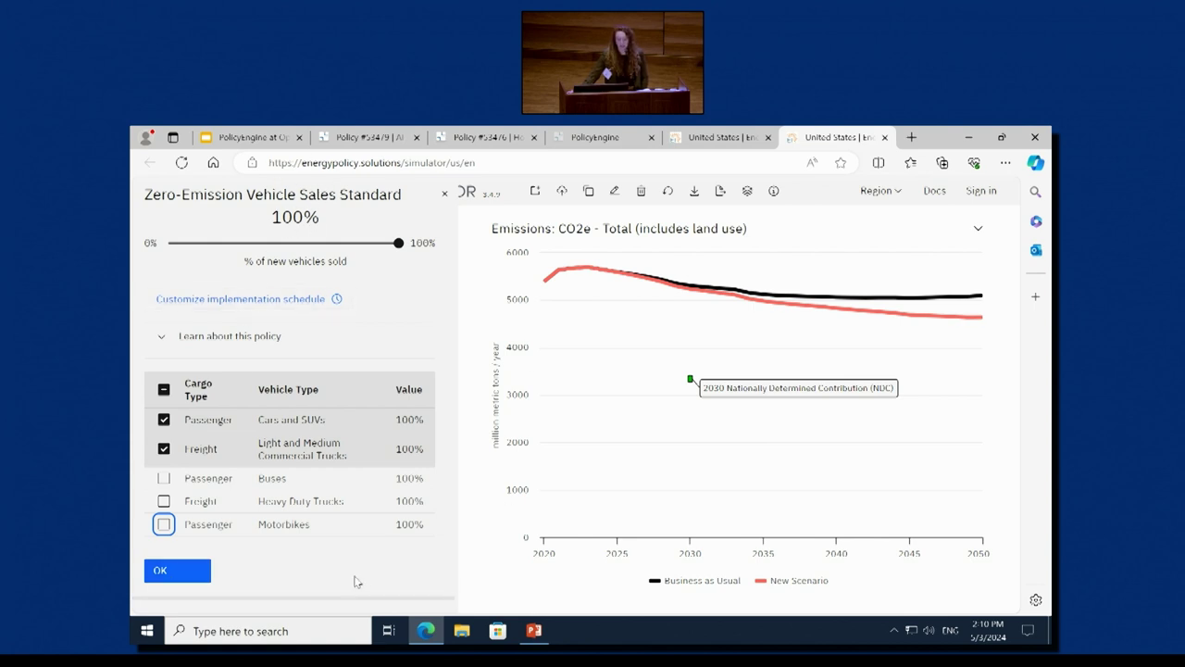
{"action": "left_click", "coordinate": [166, 568]}
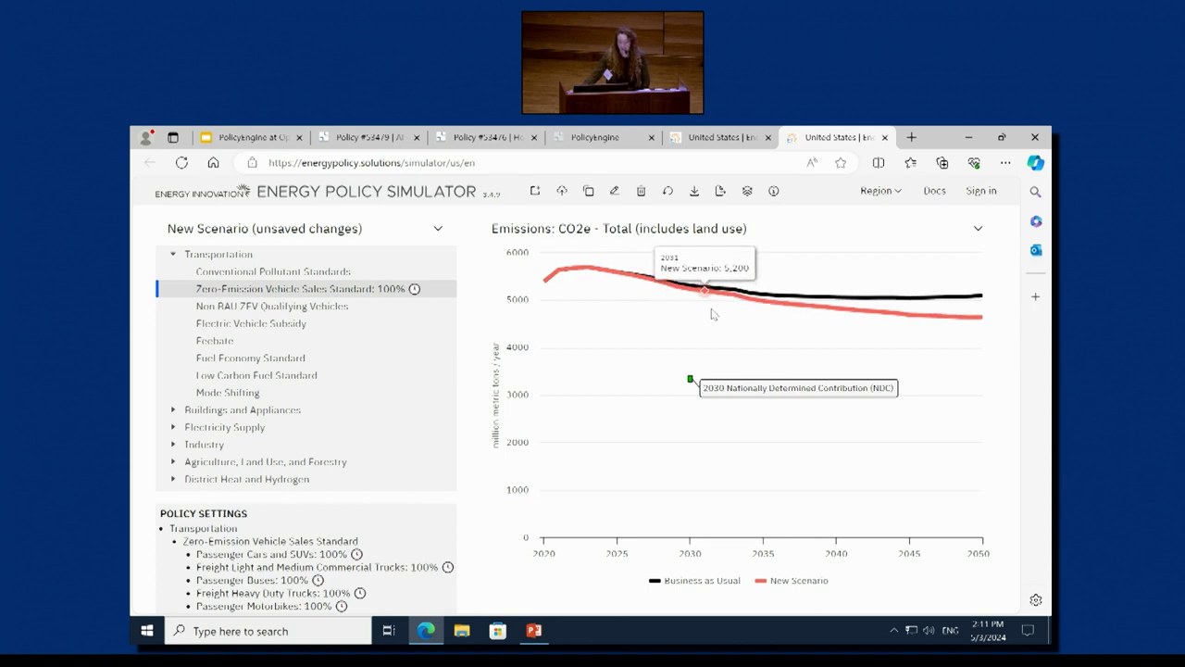
- Switch the graph to Transport: Vehicles by Technology, showing Fleet Composition: Cars and SUVs
{"action": "left_click", "coordinate": [183, 253]}
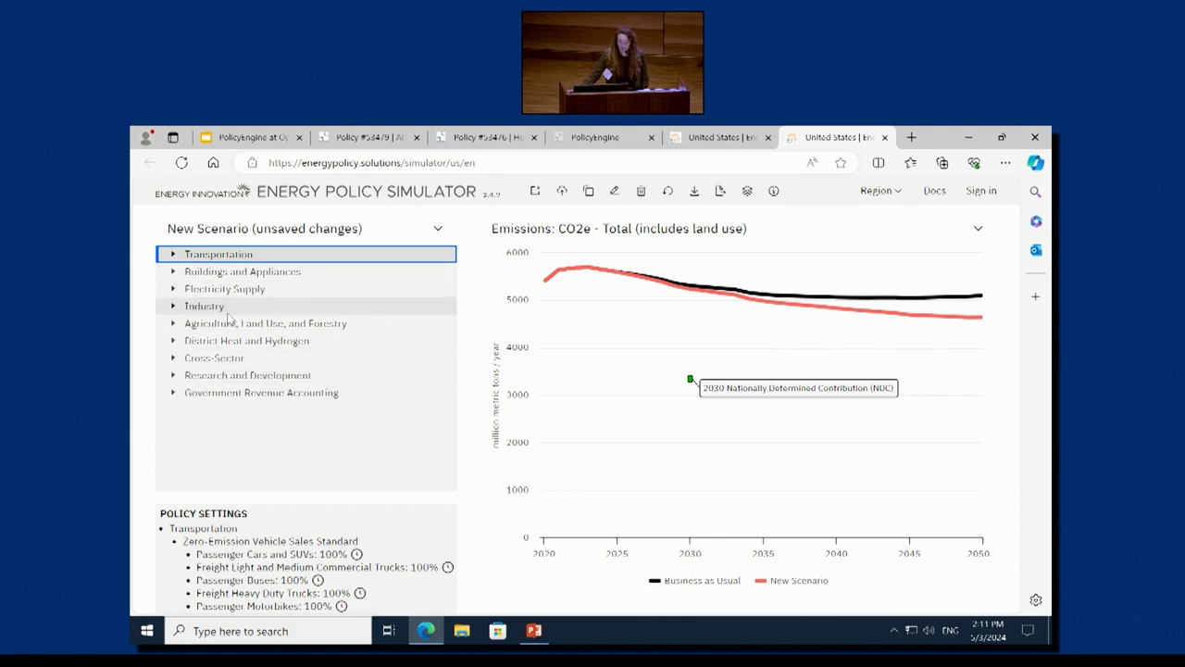
{"action": "left_click", "coordinate": [609, 232]}
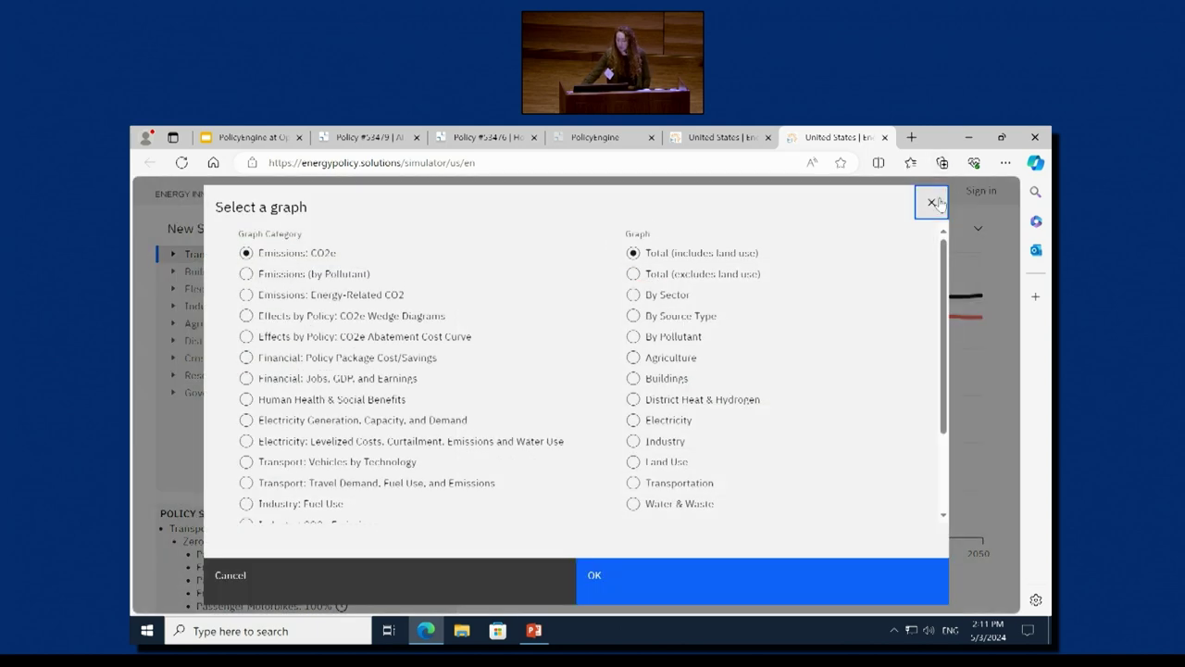
{"action": "left_click", "coordinate": [931, 202]}
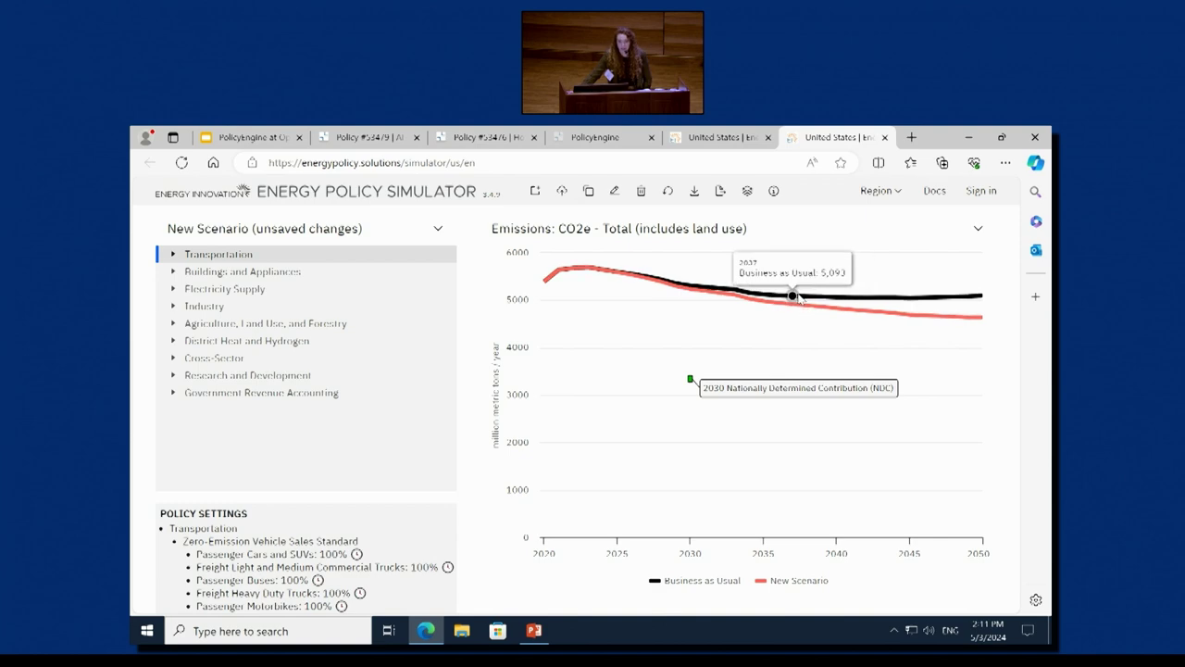
{"action": "left_click", "coordinate": [713, 237]}
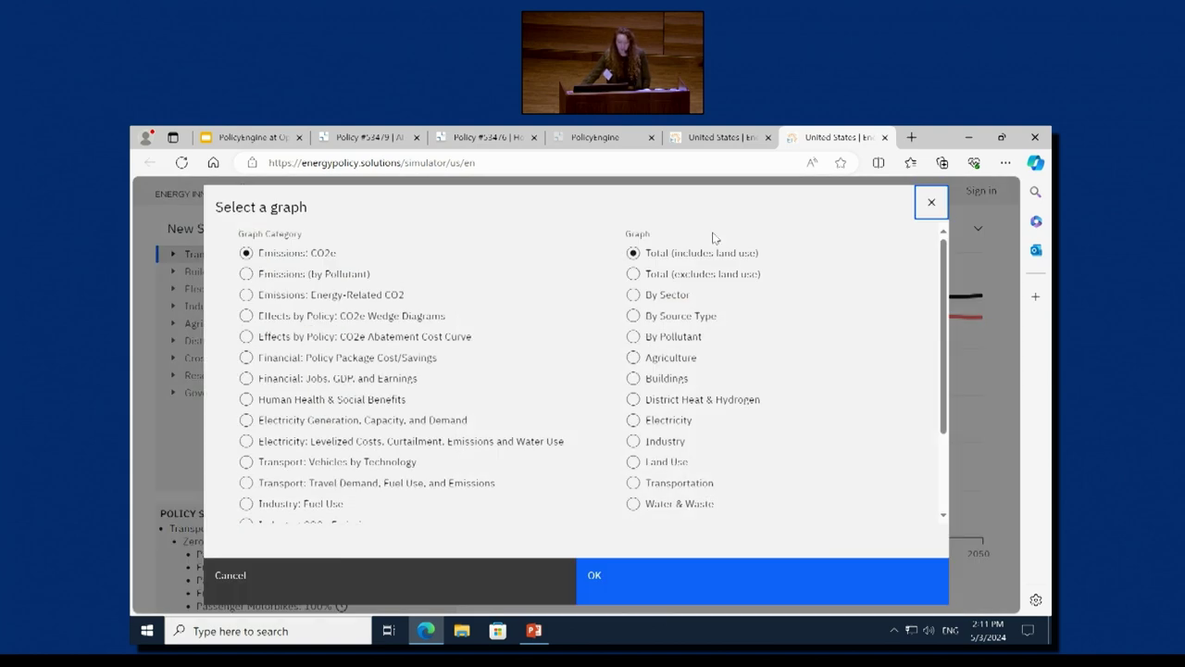
{"action": "scroll", "coordinate": [347, 474], "scroll_direction": "down", "scroll_amount": 1}
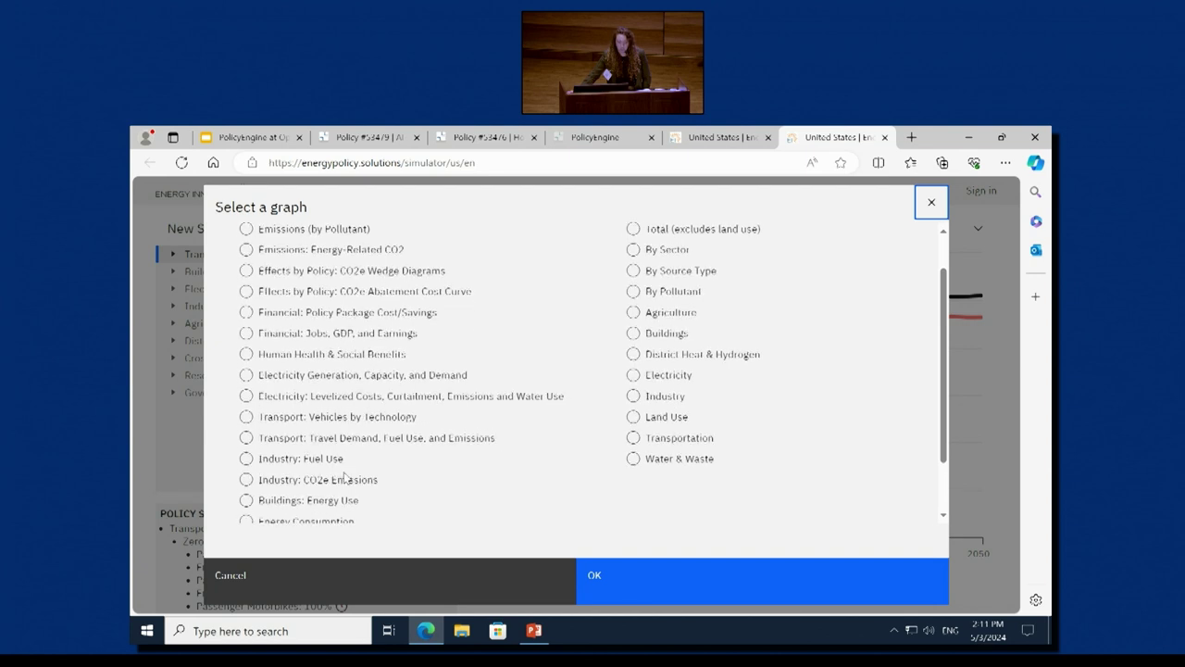
{"action": "left_click", "coordinate": [247, 417]}
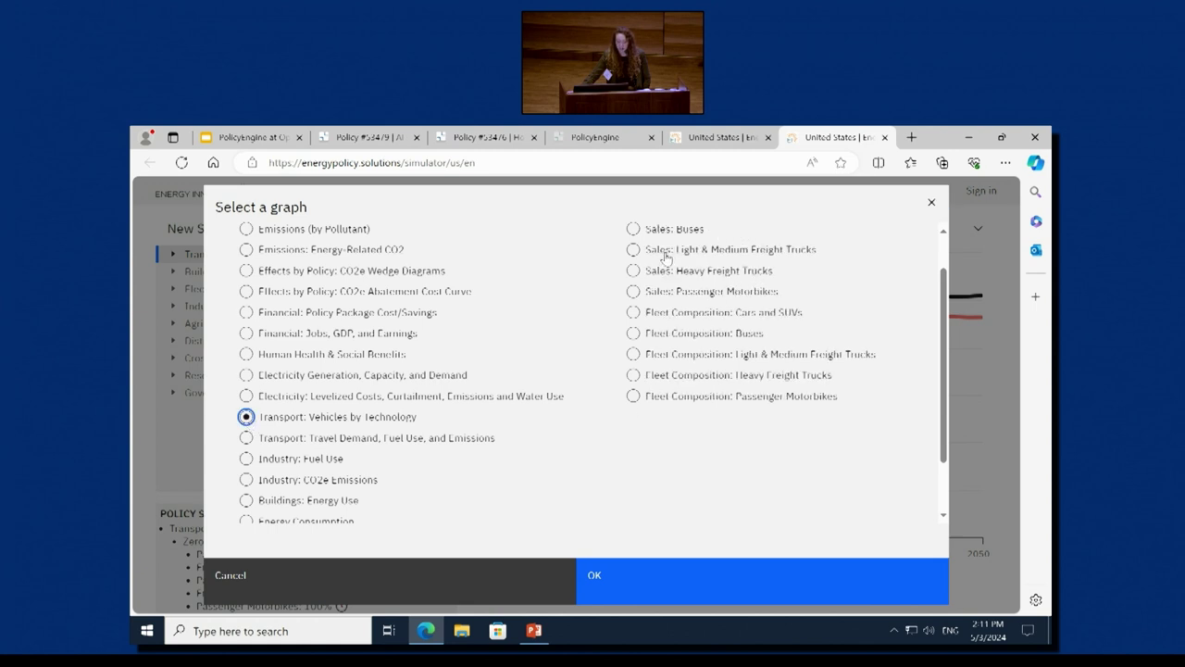
{"action": "left_click", "coordinate": [658, 315]}
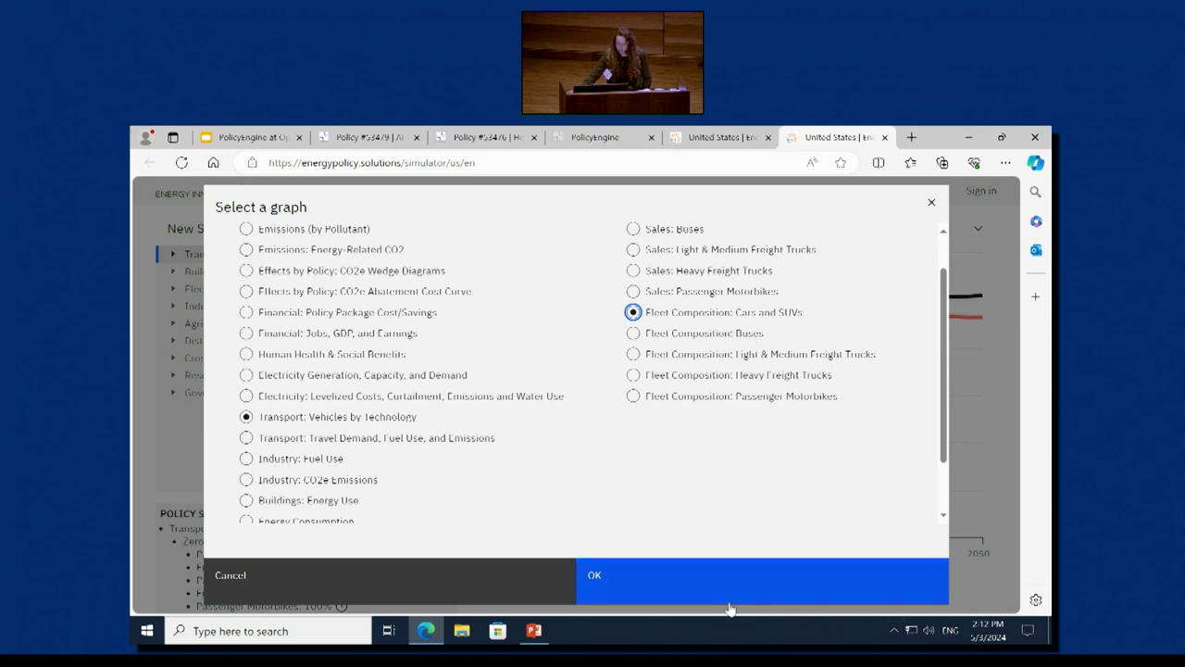
{"action": "left_click", "coordinate": [703, 593]}
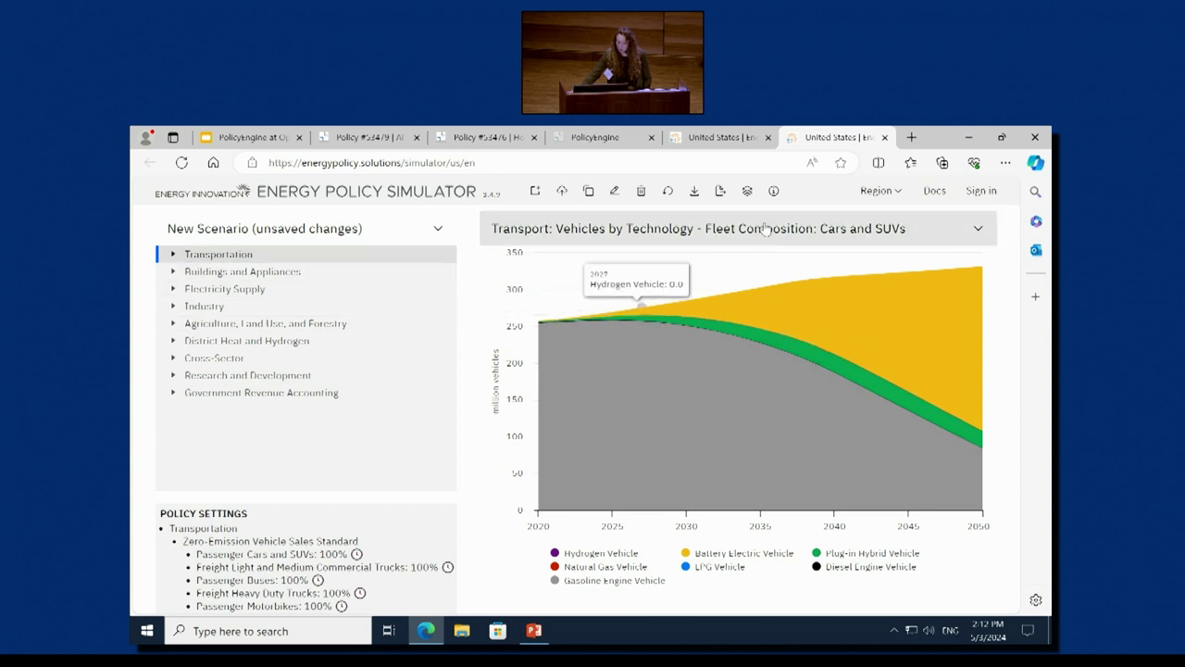
- Reset the Zero-Emission Vehicle Sales Standard to 0% for all vehicle types and close its settings
{"action": "left_click", "coordinate": [171, 255]}
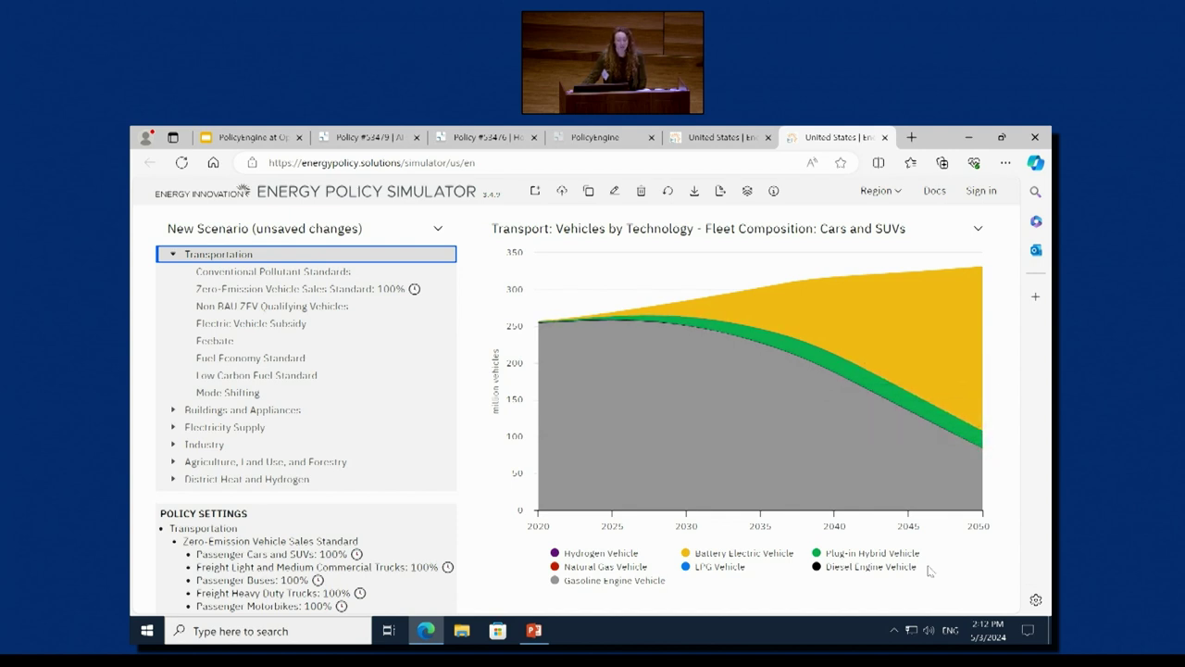
{"action": "left_click", "coordinate": [333, 295]}
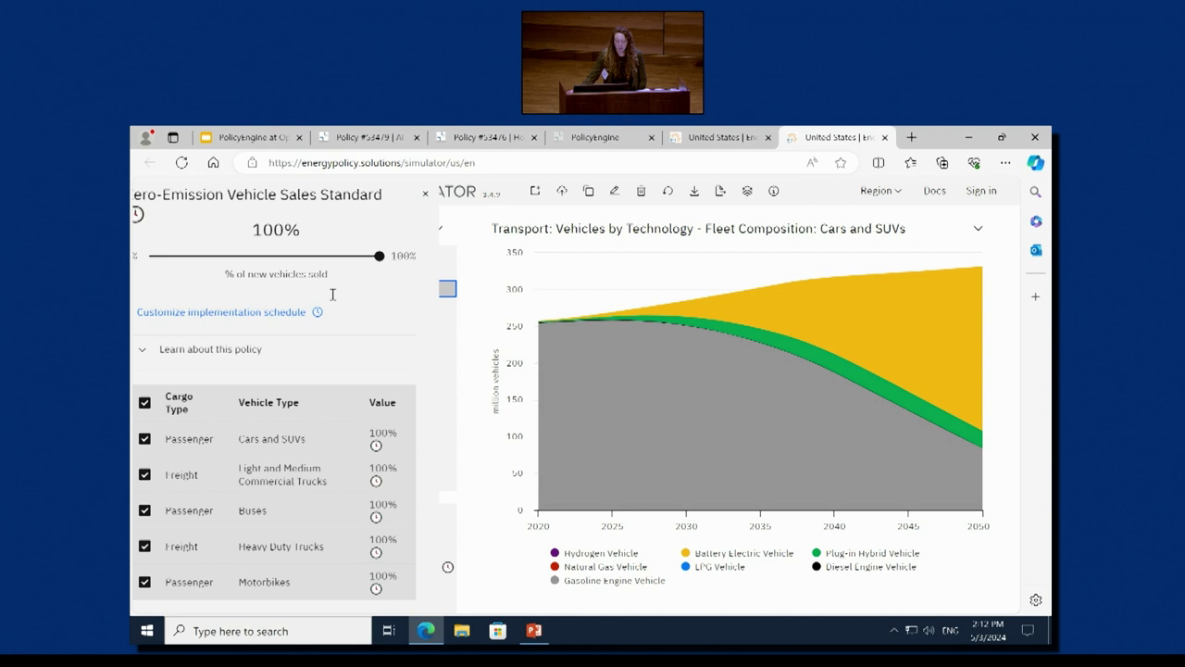
{"action": "left_click_drag", "start_coordinate": [398, 256], "coordinate": [132, 255]}
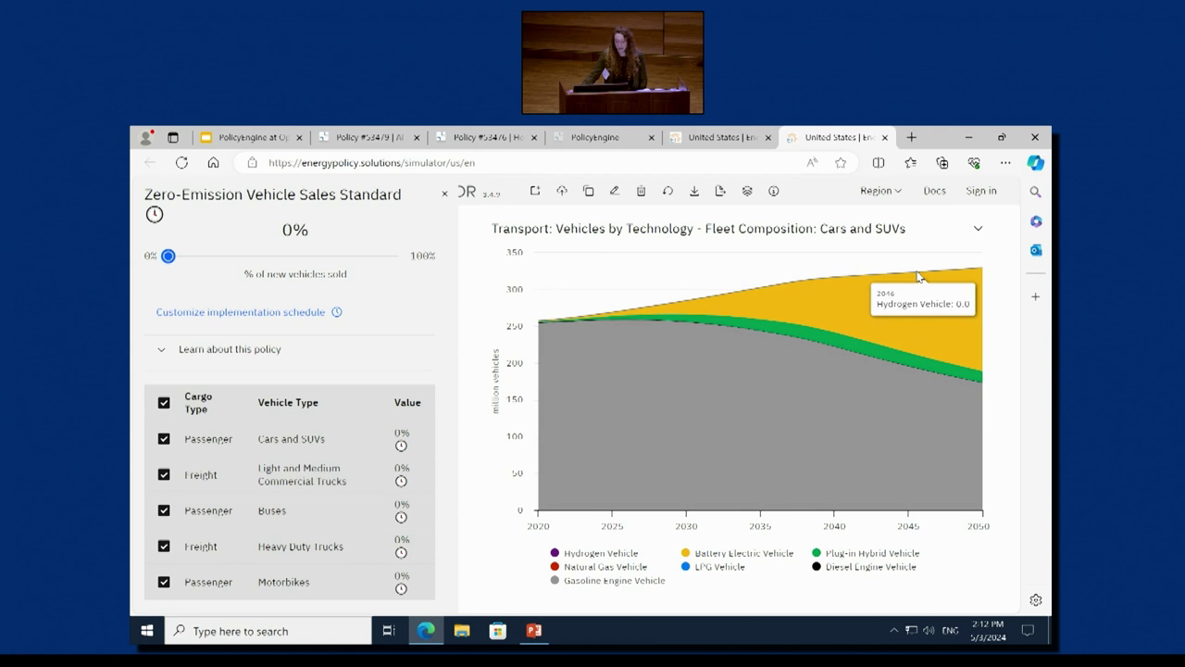
{"action": "left_click", "coordinate": [441, 194]}
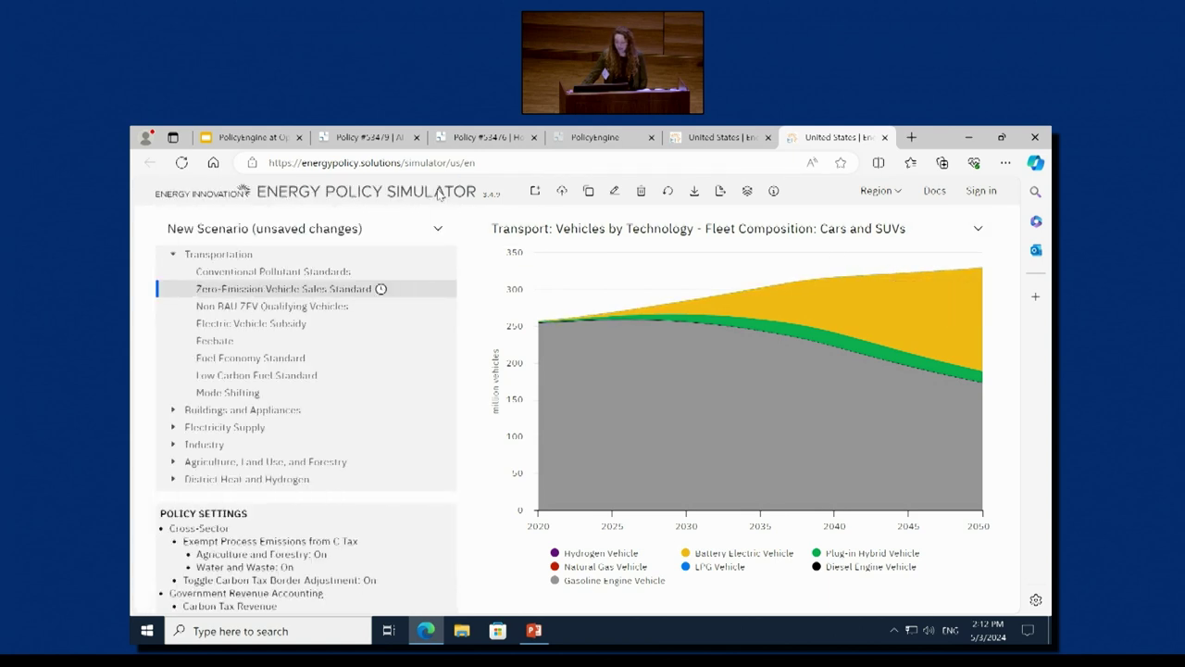
- Set the Clean Electricity Standard among the Electricity Supply policies to 100% of electricity generation
{"action": "left_click", "coordinate": [183, 255]}
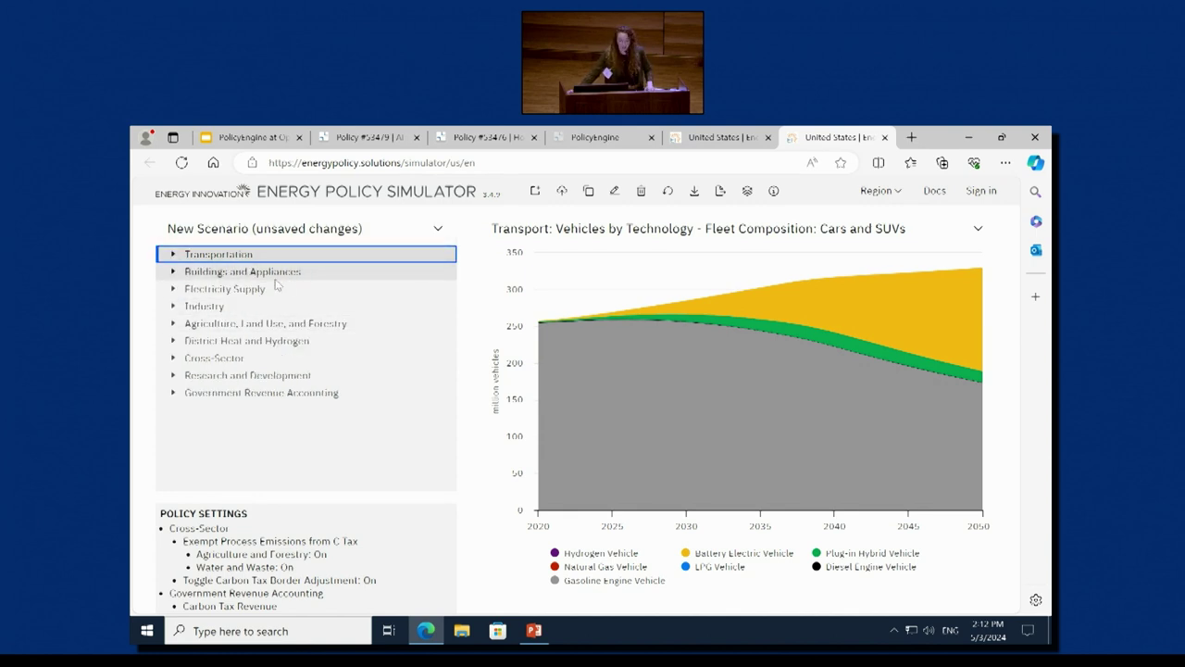
{"action": "left_click", "coordinate": [175, 291]}
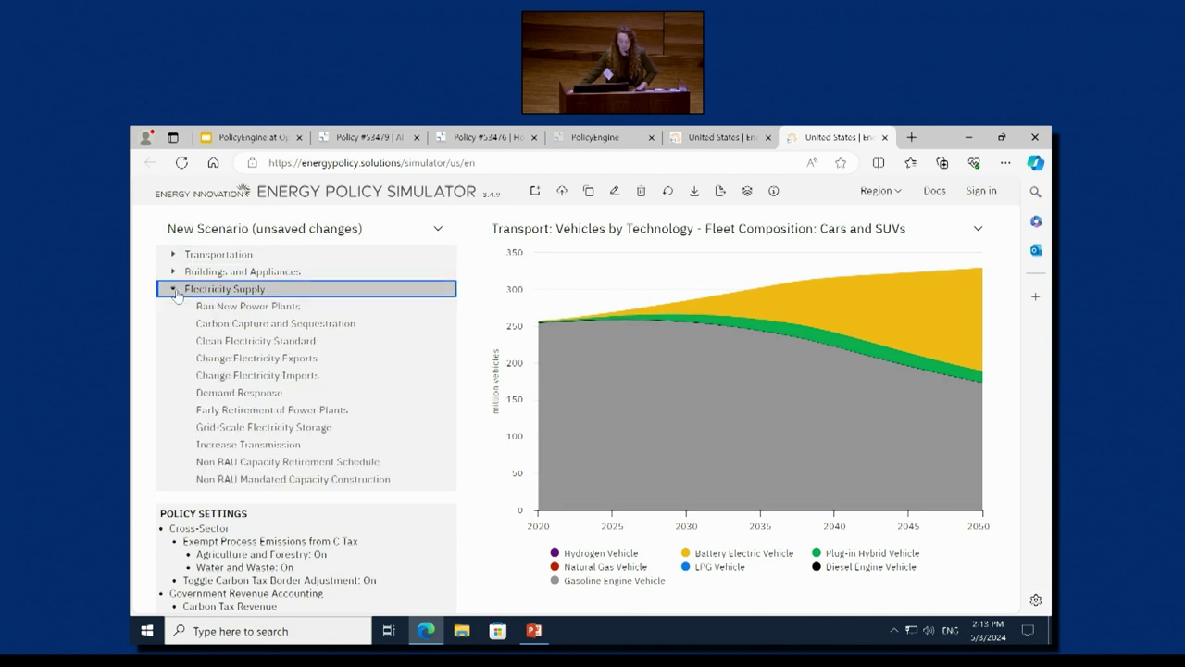
{"action": "left_click", "coordinate": [231, 340]}
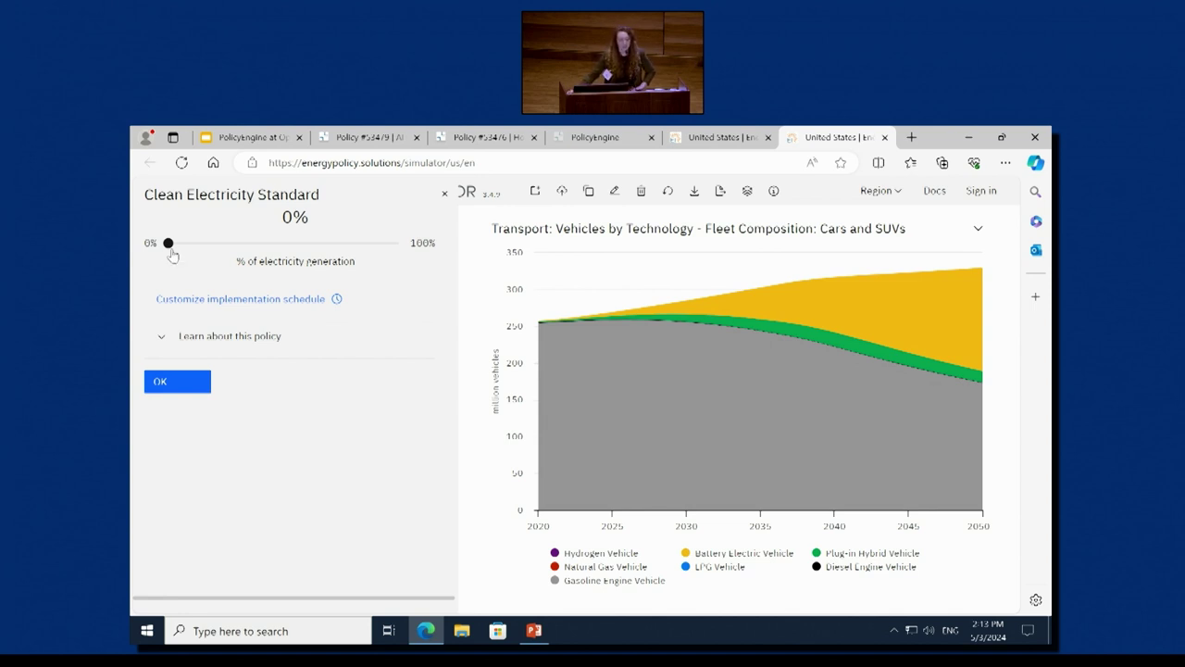
{"action": "left_click_drag", "start_coordinate": [170, 246], "coordinate": [445, 241]}
- Switch the graph to Electricity Generation, Capacity, and Demand, showing Capacity
{"action": "left_click", "coordinate": [982, 241]}
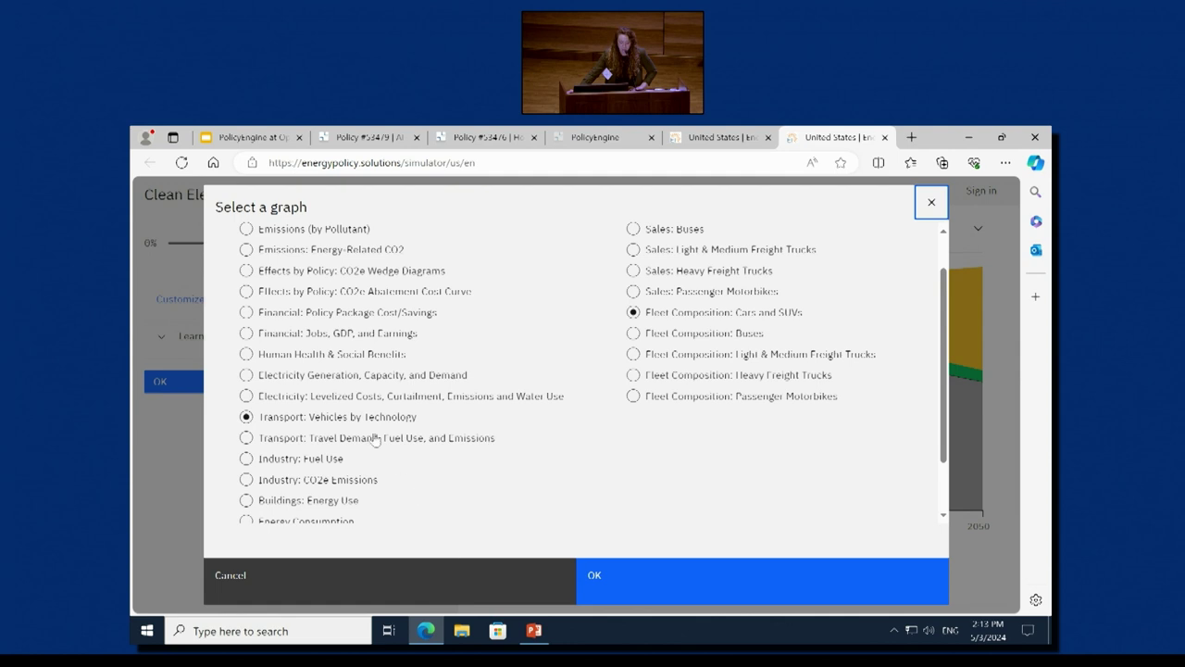
{"action": "scroll", "coordinate": [326, 421], "scroll_direction": "down", "scroll_amount": 1}
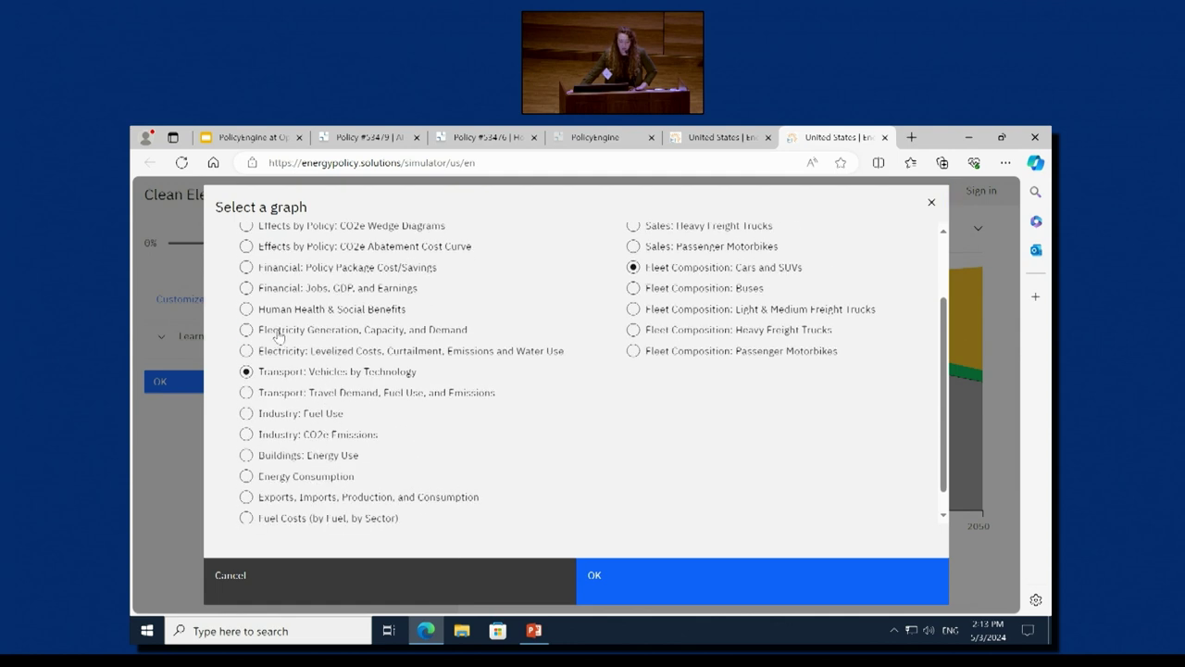
{"action": "left_click", "coordinate": [282, 331]}
{"action": "scroll", "coordinate": [734, 284], "scroll_direction": "up", "scroll_amount": 2}
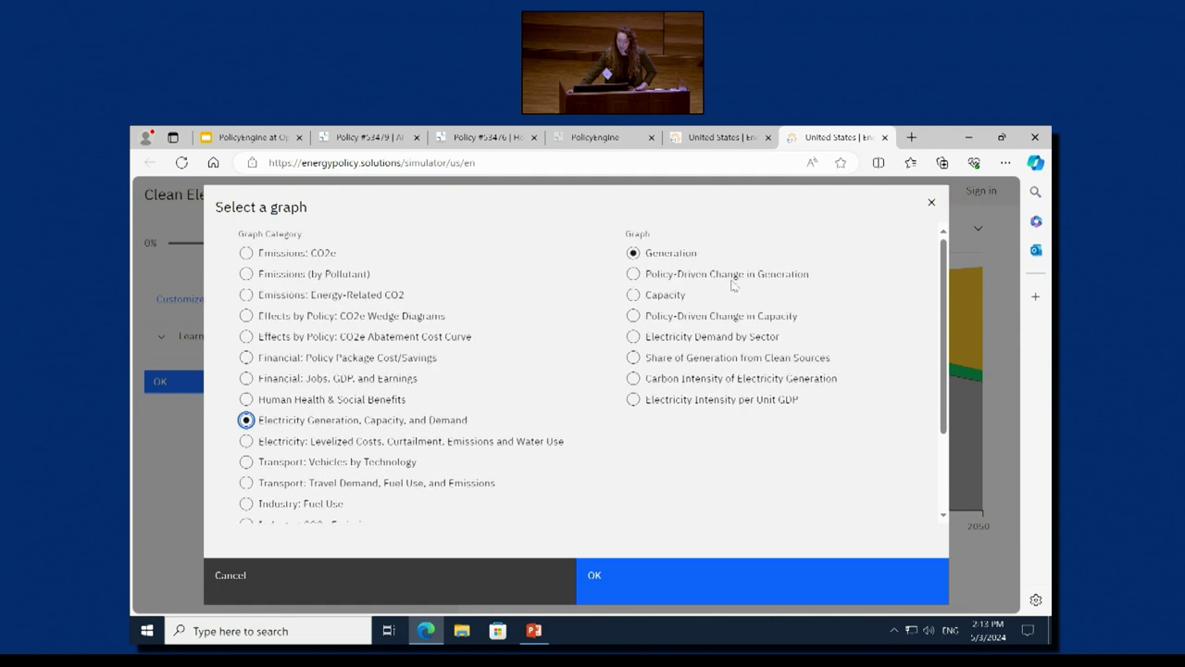
{"action": "left_click", "coordinate": [685, 257]}
{"action": "left_click", "coordinate": [663, 300]}
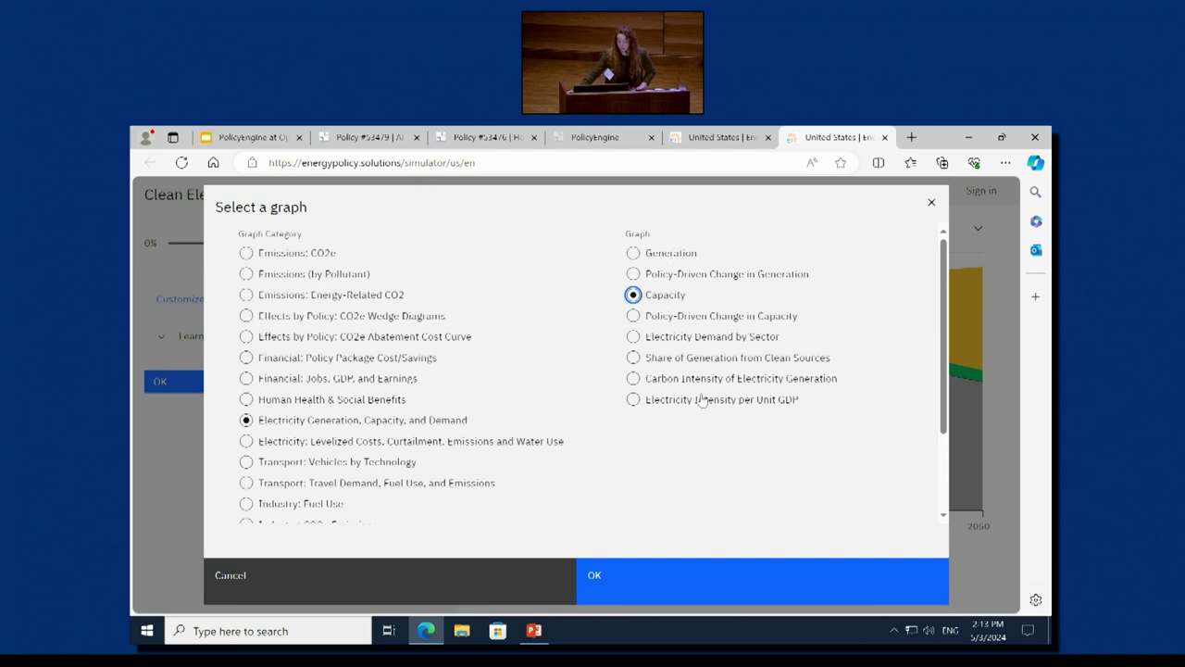
{"action": "left_click", "coordinate": [703, 597]}
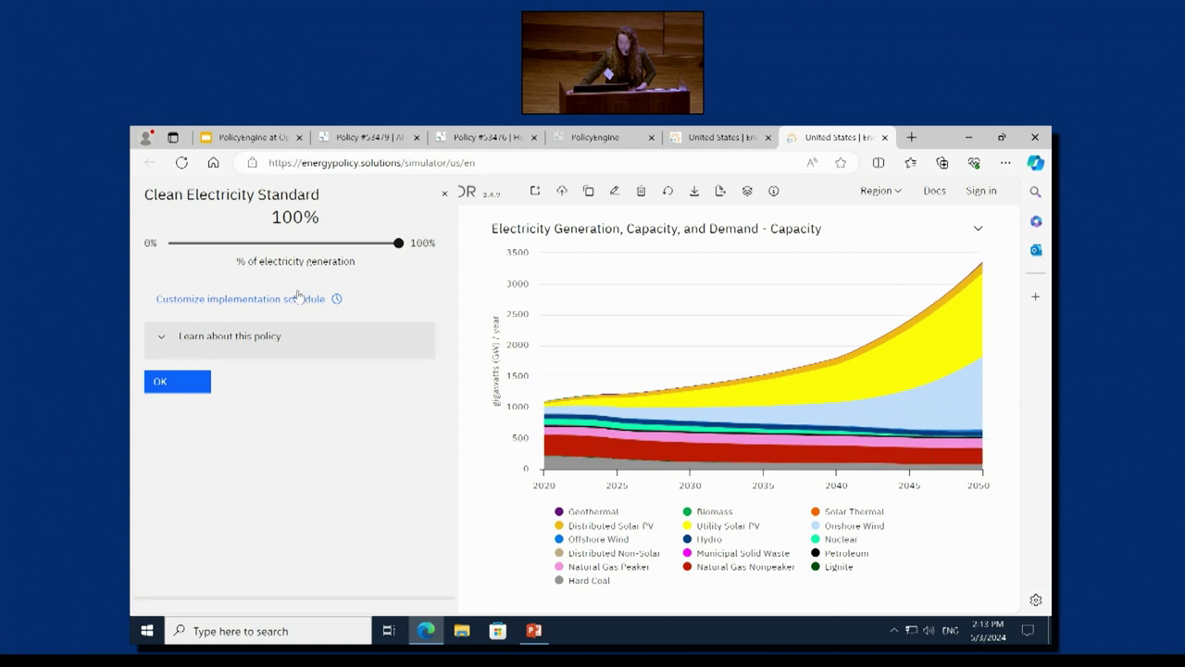
- Lower the Clean Electricity Standard to 0% and raise it back to 100% of electricity generation to compare the capacity graphs
{"action": "left_click_drag", "start_coordinate": [193, 281], "coordinate": [208, 250]}
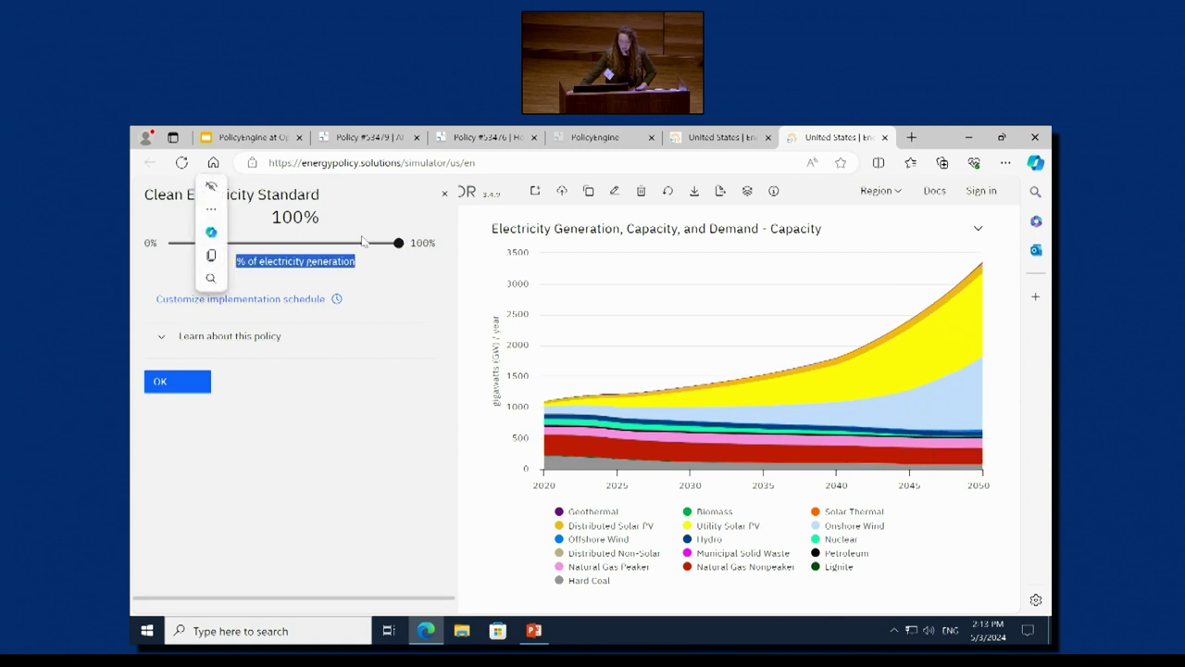
{"action": "left_click_drag", "start_coordinate": [398, 243], "coordinate": [167, 243]}
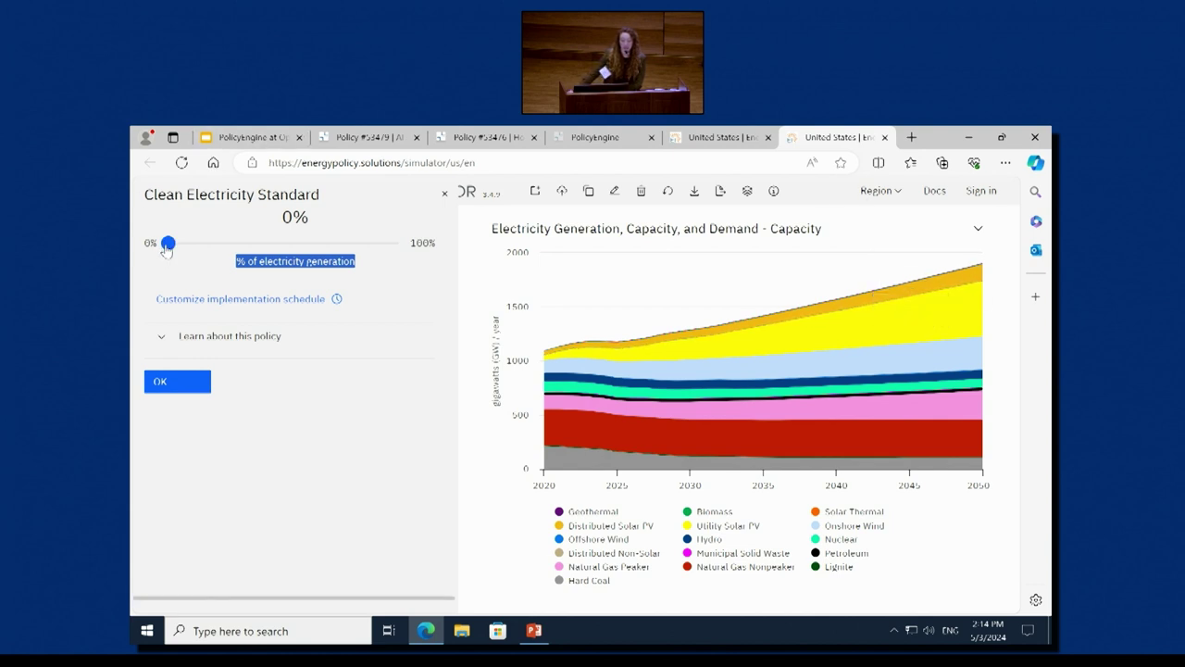
{"action": "left_click_drag", "start_coordinate": [167, 247], "coordinate": [467, 248]}
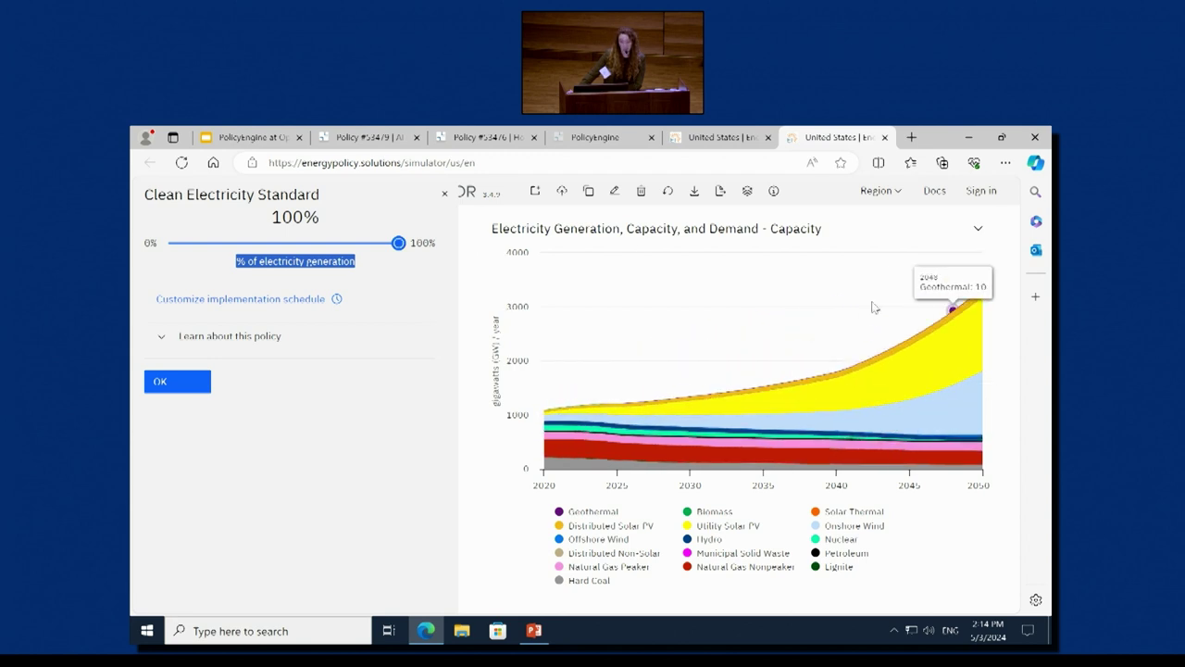
{"action": "left_click", "coordinate": [254, 402]}
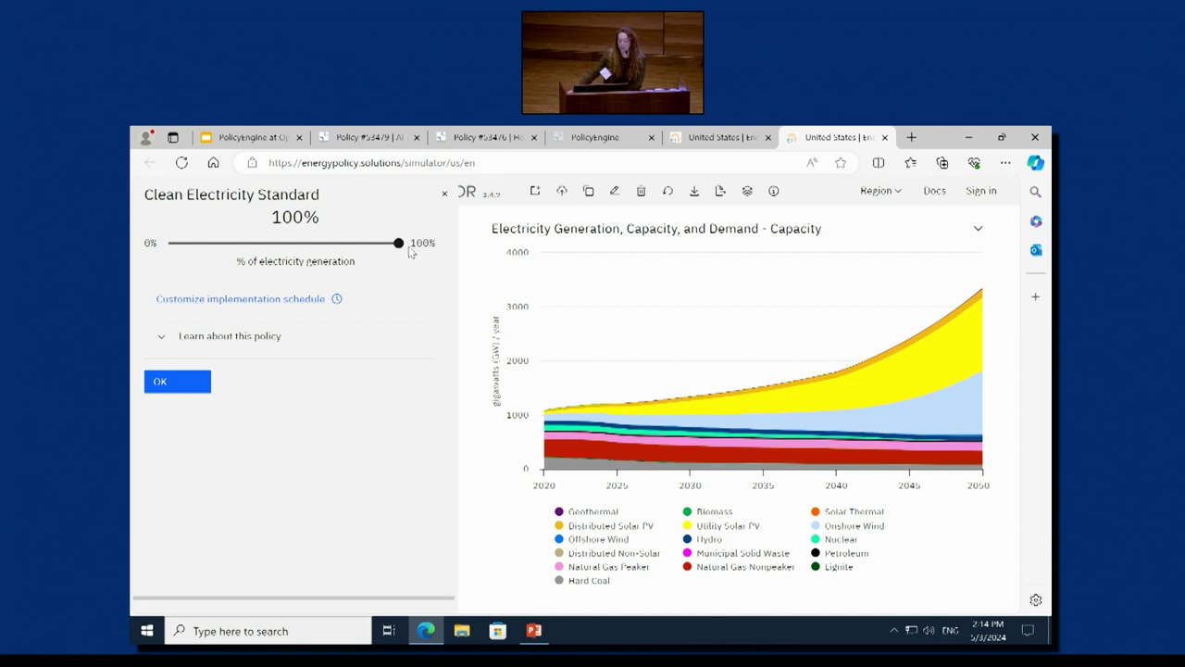
- Reset the Clean Electricity Standard to 0% of electricity generation and close its settings
{"action": "left_click_drag", "start_coordinate": [398, 242], "coordinate": [156, 248]}
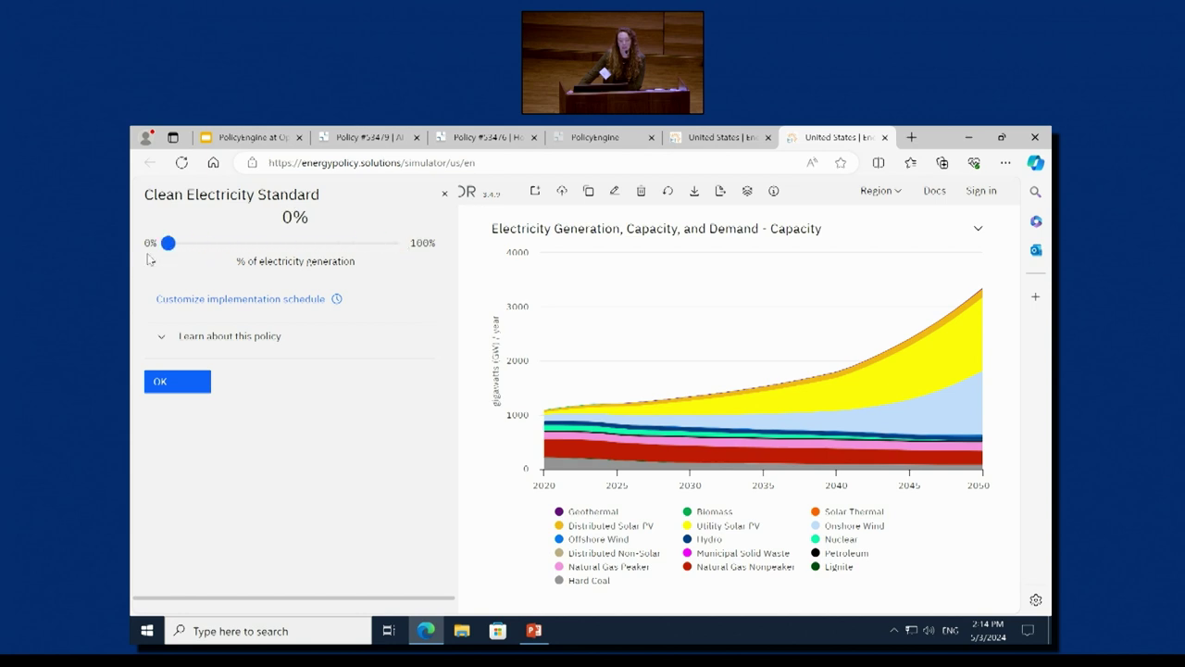
{"action": "left_click", "coordinate": [446, 196]}
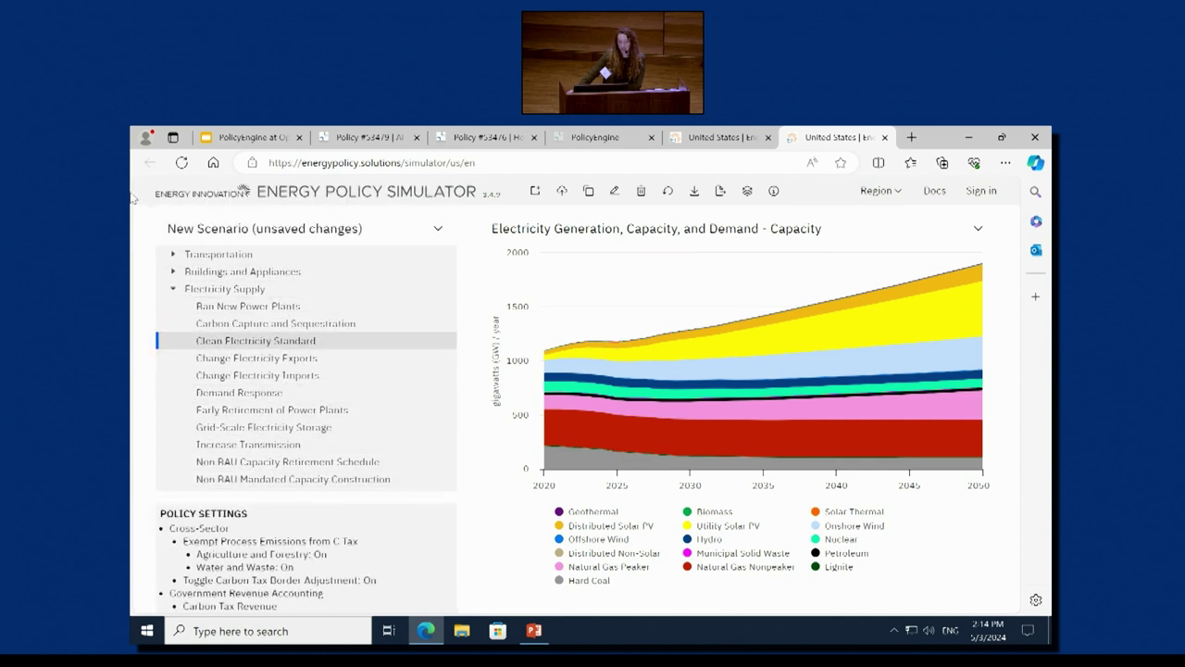
- Try to delete the New Scenario, and check the graph selection without choosing another graph
{"action": "left_click", "coordinate": [641, 191]}
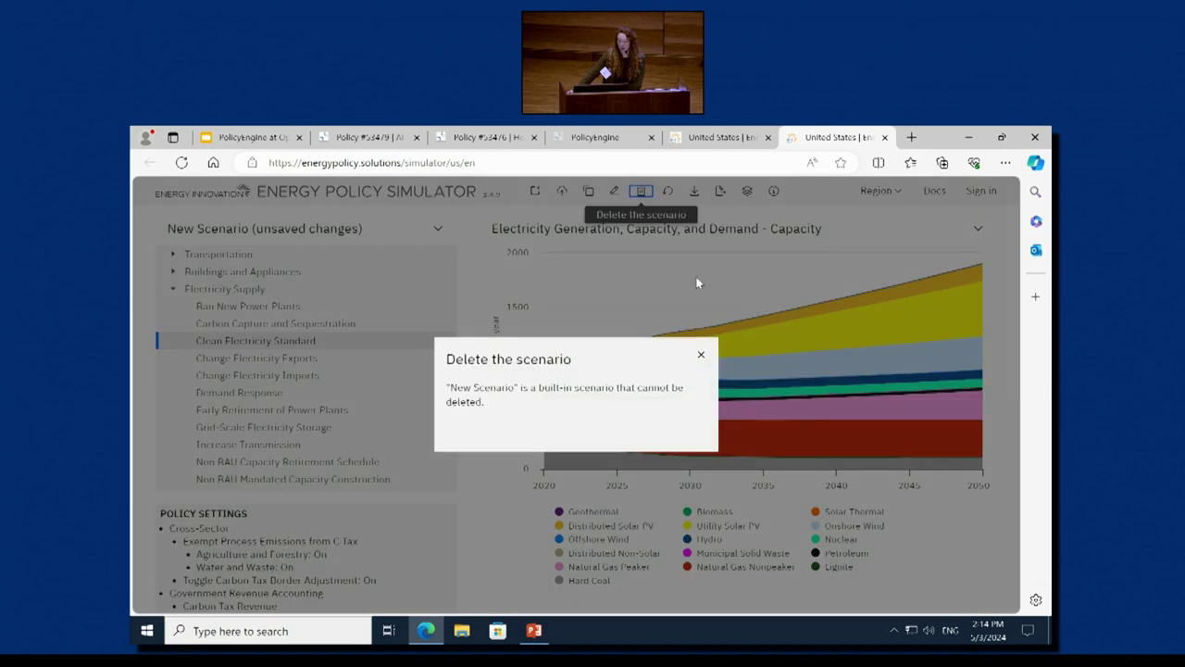
{"action": "left_click", "coordinate": [701, 355]}
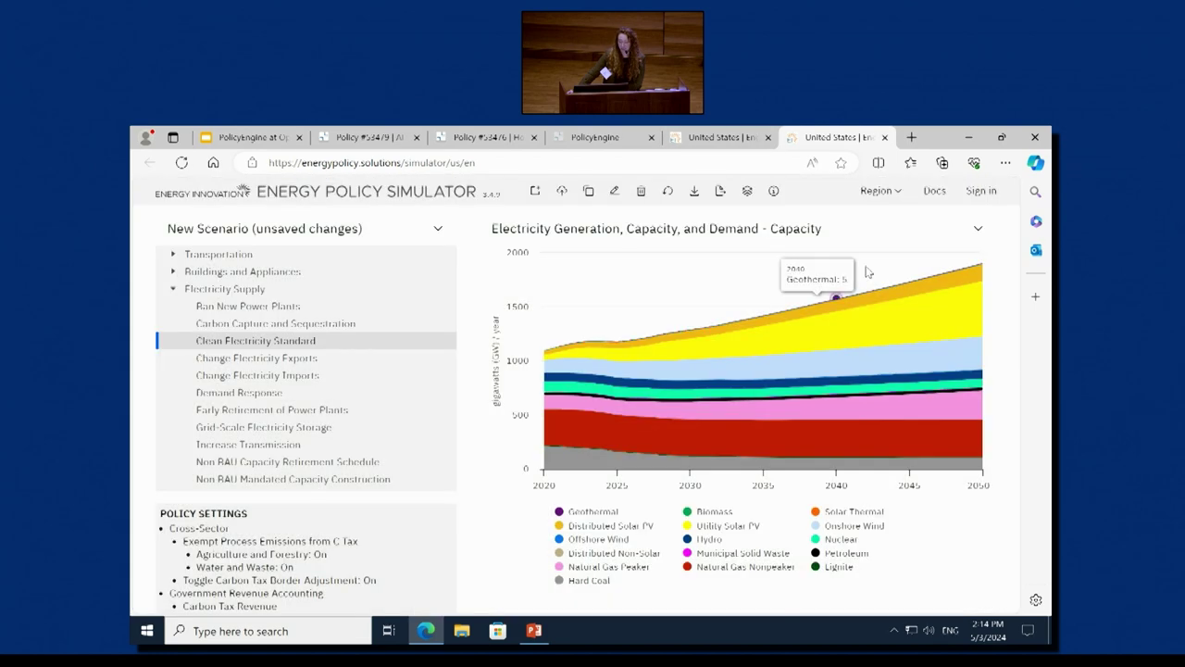
{"action": "left_click", "coordinate": [809, 231]}
{"action": "left_click", "coordinate": [932, 198]}
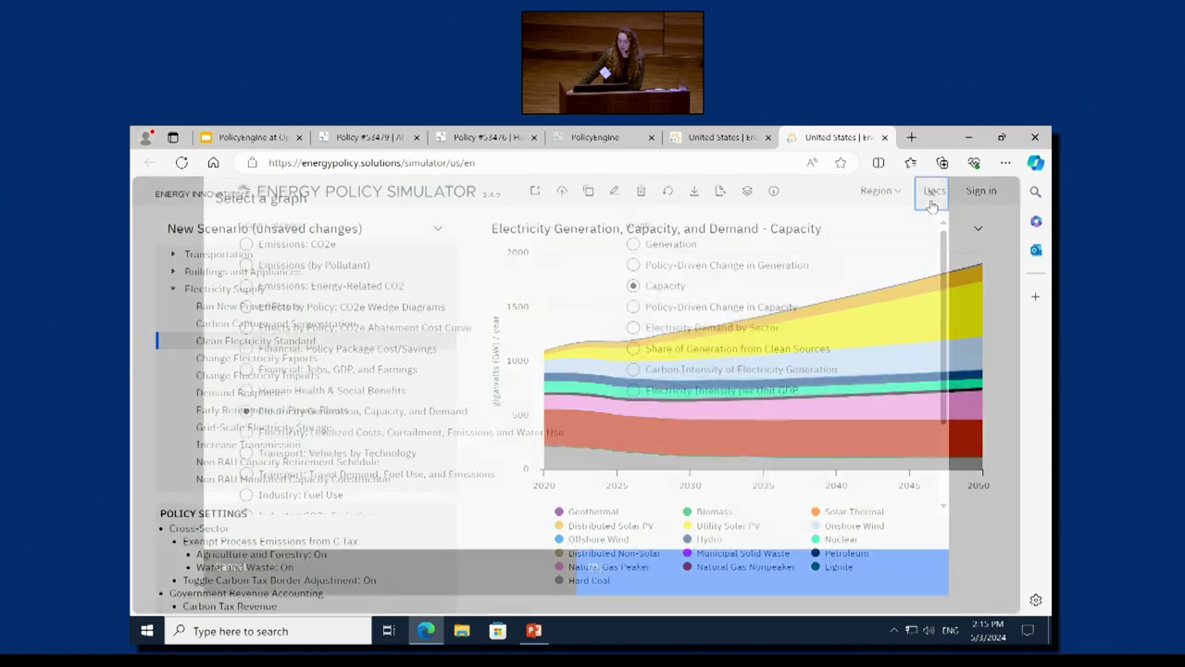